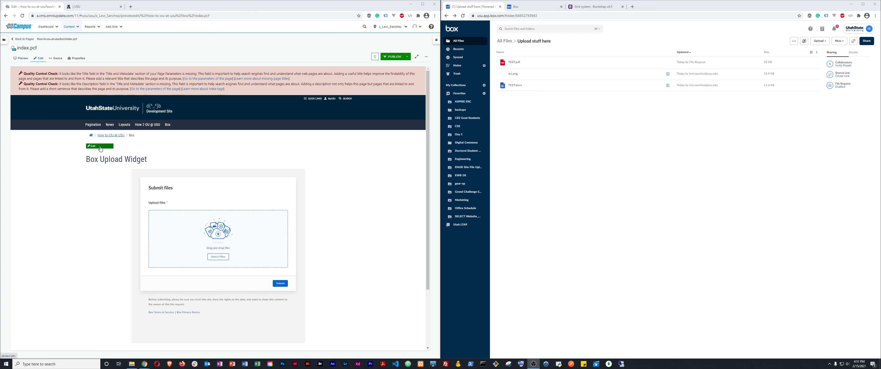
Step: Move the live Box Upload Widget page into the second browser window and reload it to show the upload form
click(102, 8)
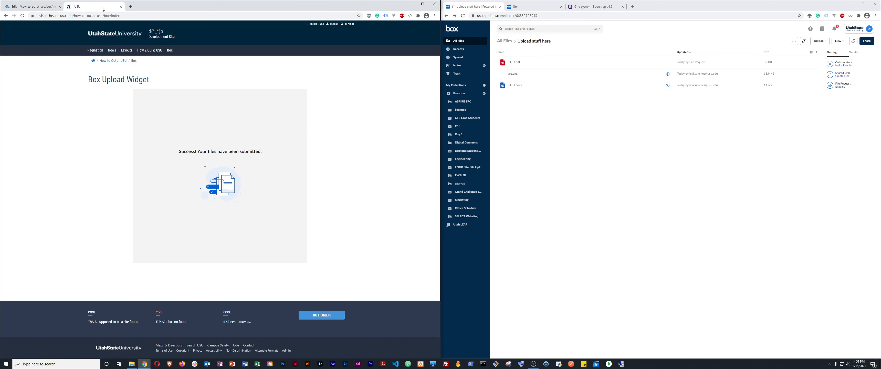
drag(102, 9, 469, 7)
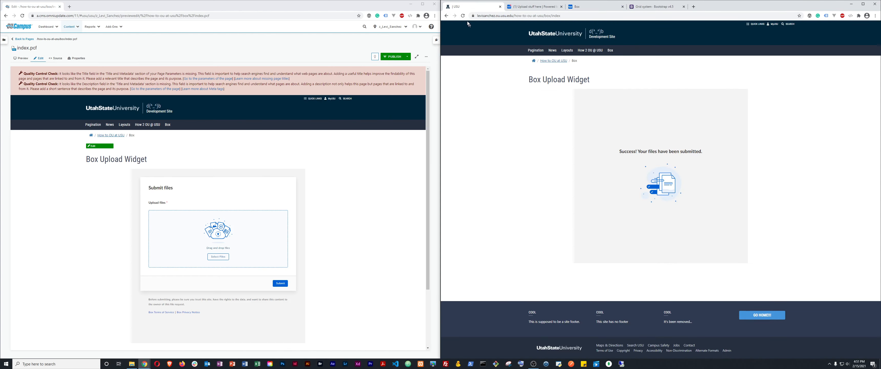
click(463, 15)
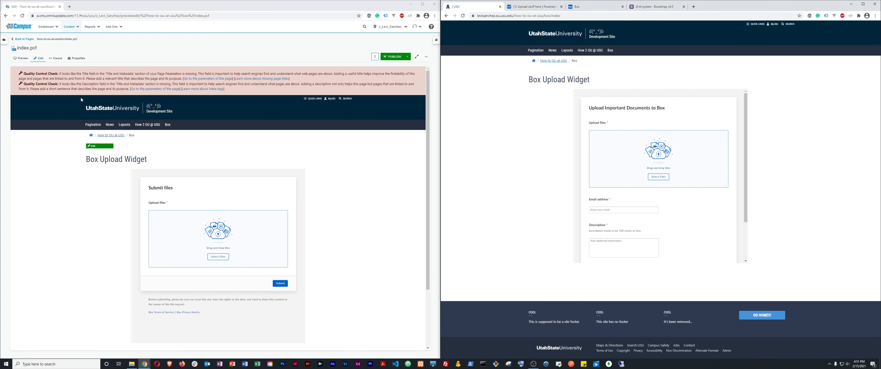
Step: Create a new Page in the box folder with the filename sharing-files
click(22, 39)
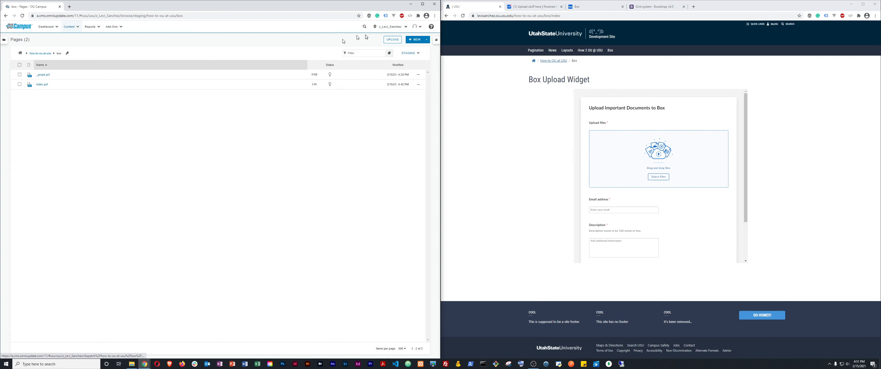
click(415, 39)
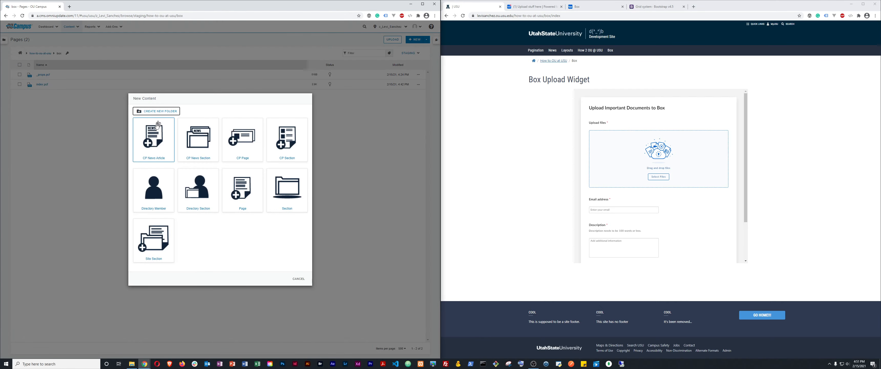
click(233, 184)
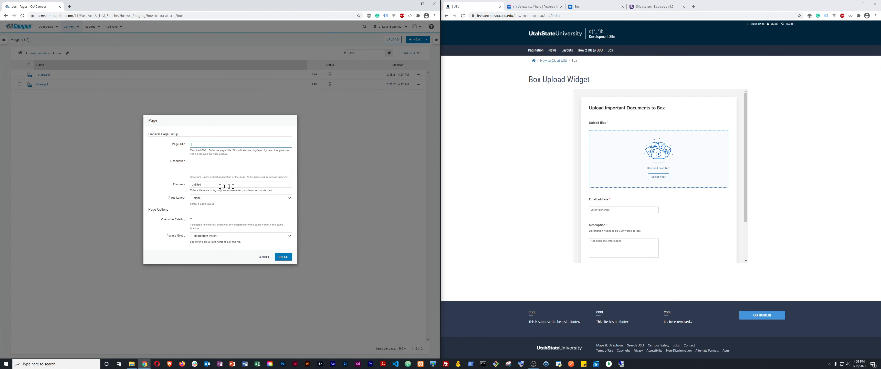
double_click(202, 185)
text(sharing-f)
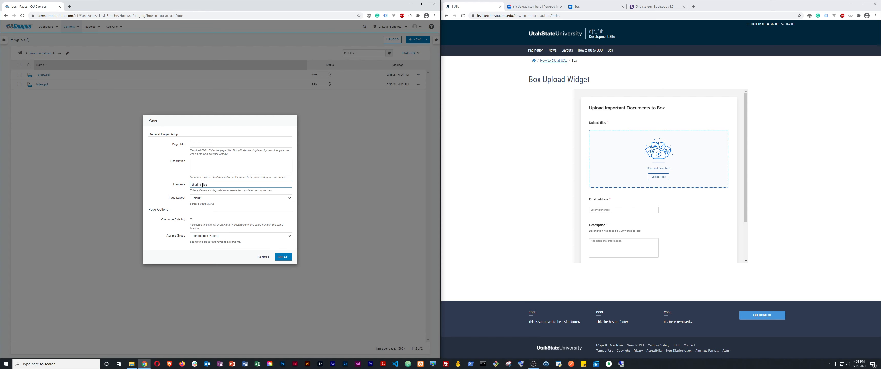
key(ctrl+a)
key(ctrl+c)
key(BackSpace)
key(ctrl+v)
click(287, 257)
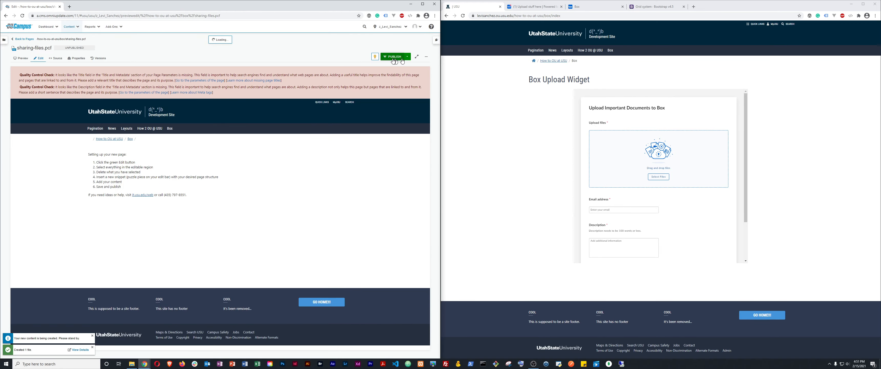
Step: Publish the new sharing-files page and load its live version in the second browser window
click(394, 57)
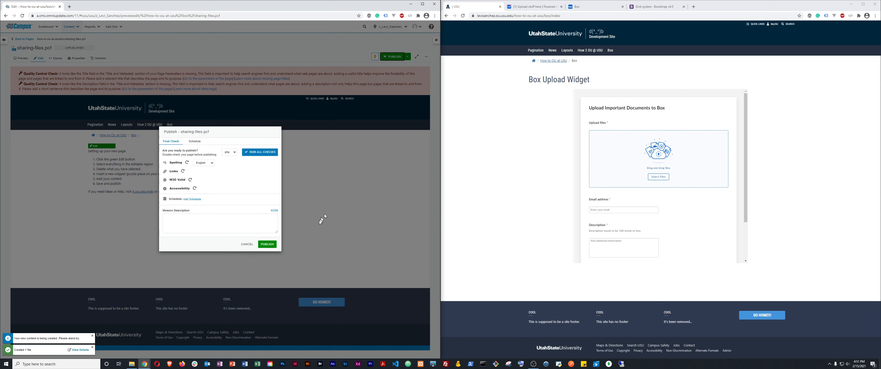
click(267, 236)
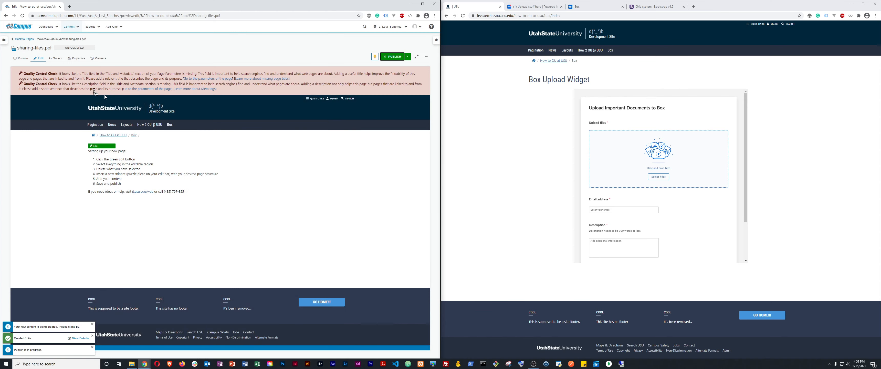
double_click(555, 16)
text(sharing-files)
key(Return)
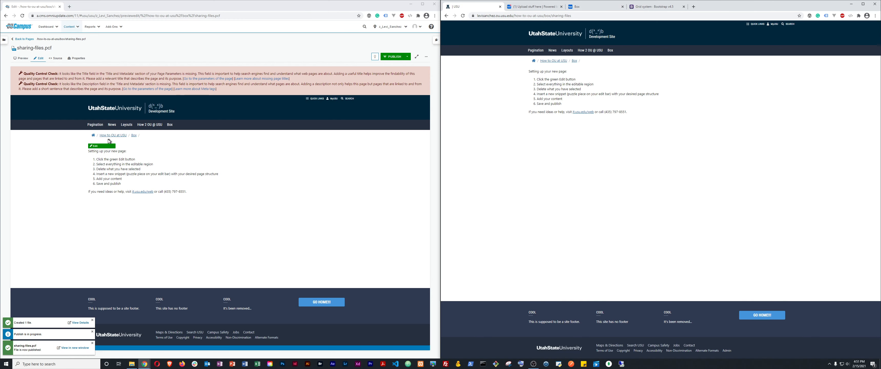
Step: Duplicate the live sharing-files tab, return the original tab to the Box Upload Widget page, and bring the duplicate to the front
click(540, 6)
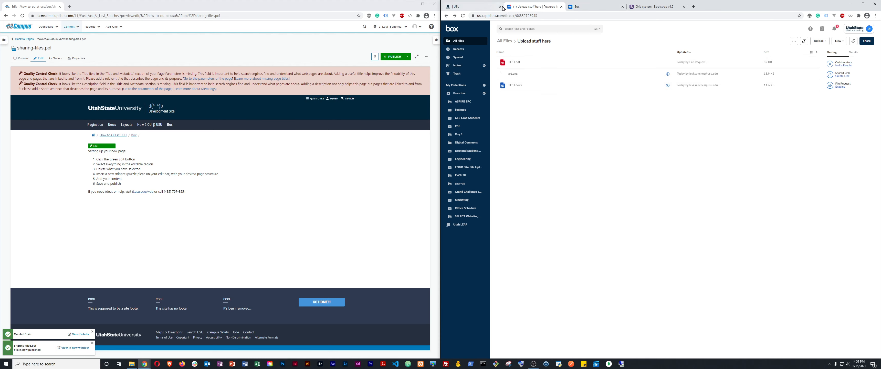
click(467, 7)
right_click(467, 7)
click(496, 39)
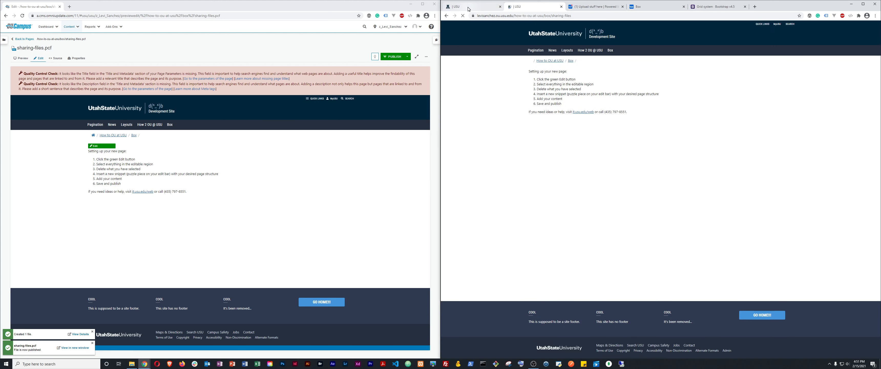
click(447, 16)
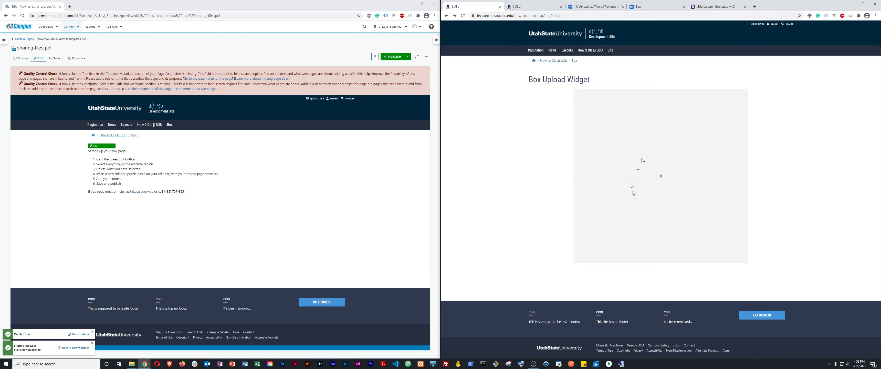
click(540, 9)
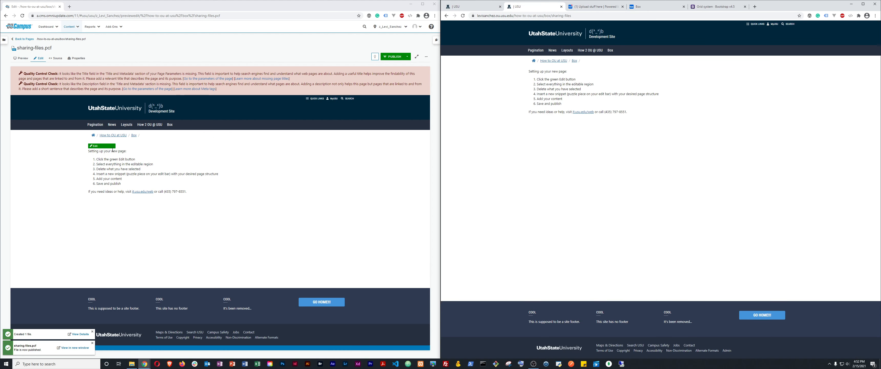
Step: Edit the main content region of sharing-files.pcf and delete all of its placeholder setup instructions
click(107, 148)
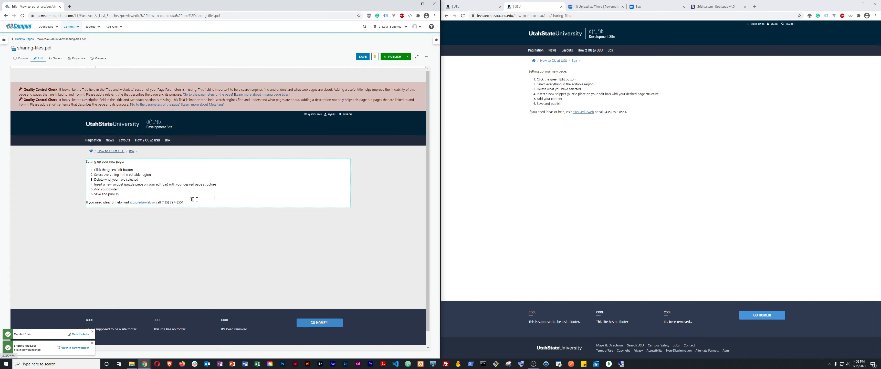
click(183, 188)
key(ctrl+a)
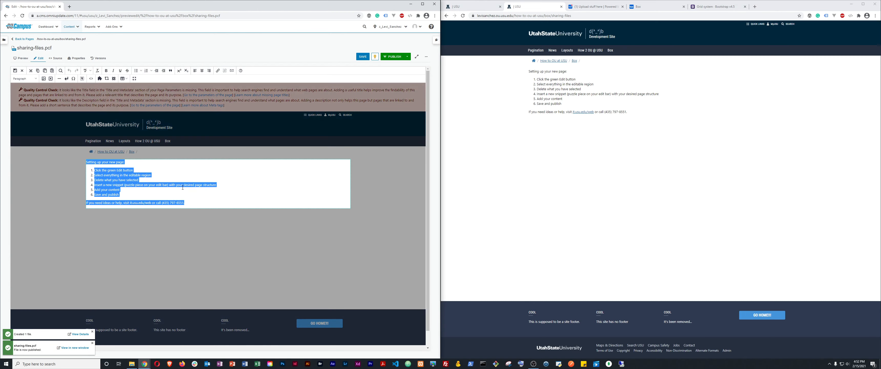
key(BackSpace)
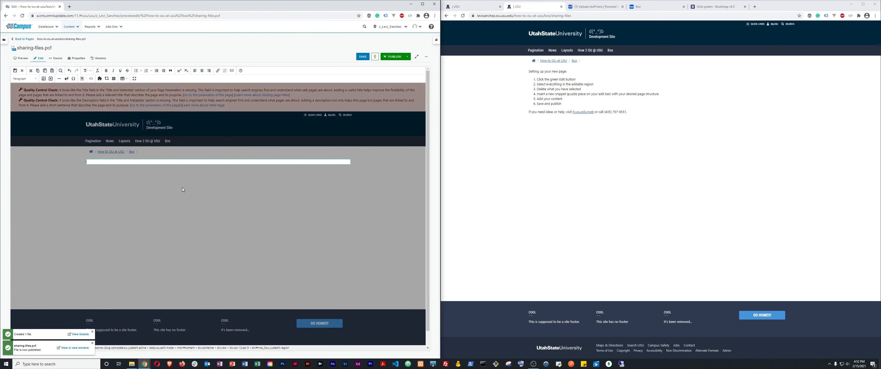
Step: Insert the 1 Column snippet into the empty region and turn on the display of block outlines
click(100, 79)
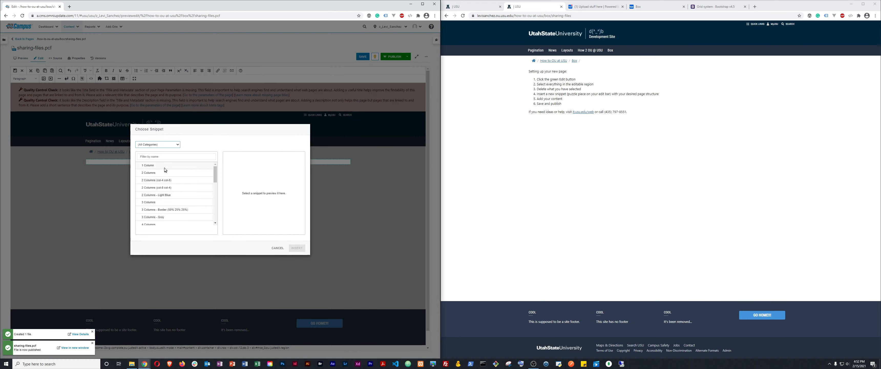
click(165, 167)
click(297, 249)
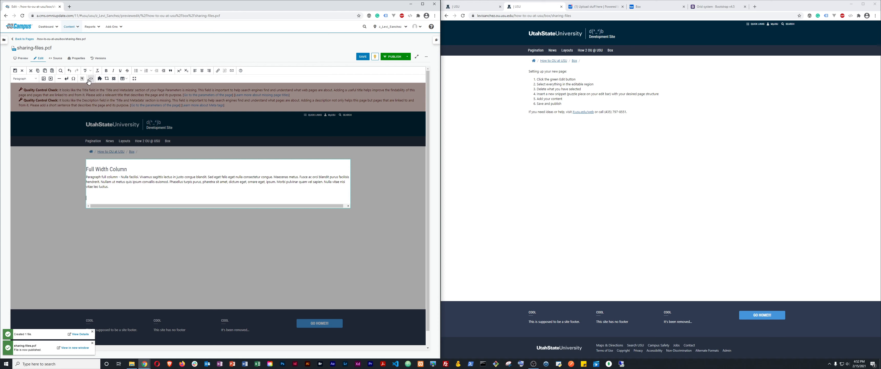
click(100, 79)
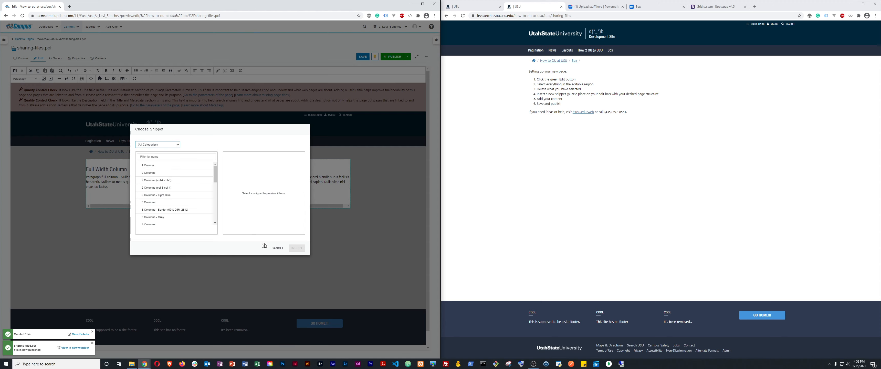
click(278, 248)
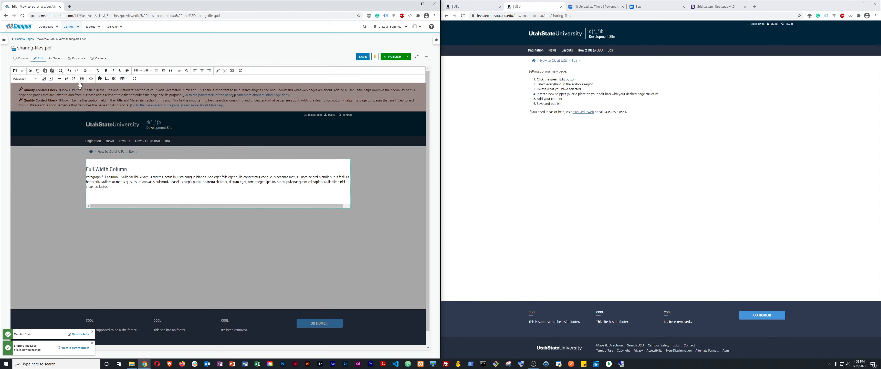
click(82, 78)
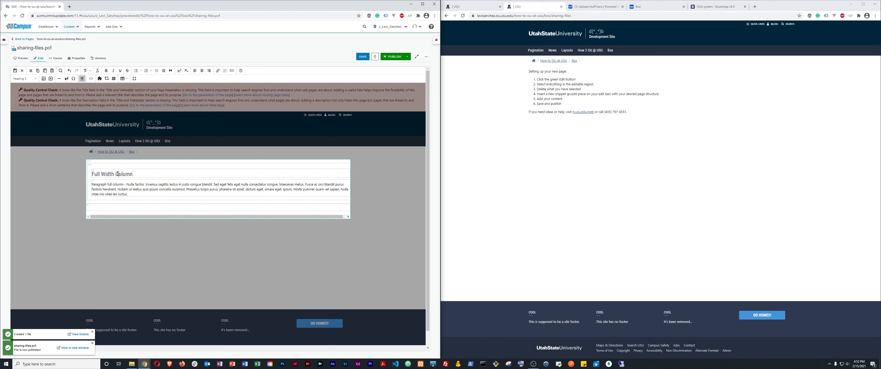
Step: Replace the column's heading text with "Sharing Files with Box" and format it as Heading 1
drag(130, 174, 95, 175)
text(Shareing Files with Bo)
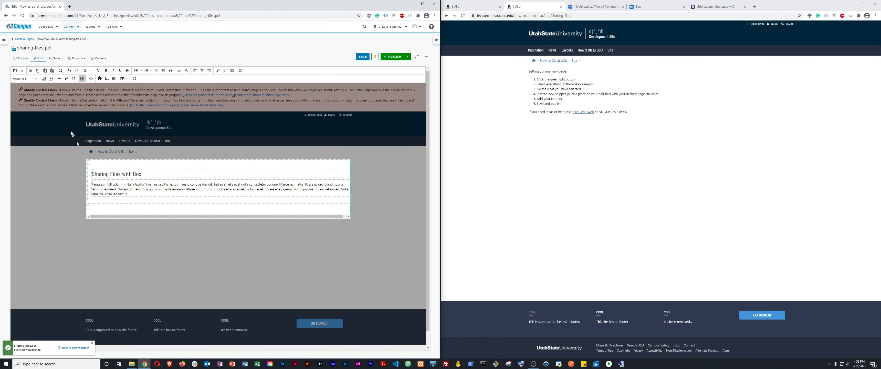
text(x)
click(25, 78)
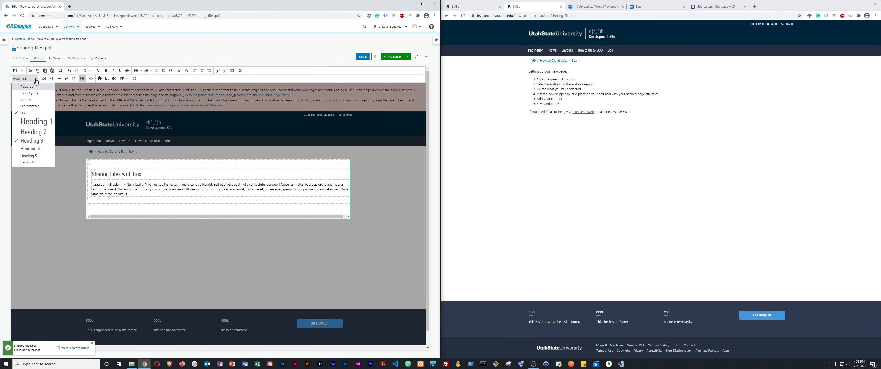
click(28, 123)
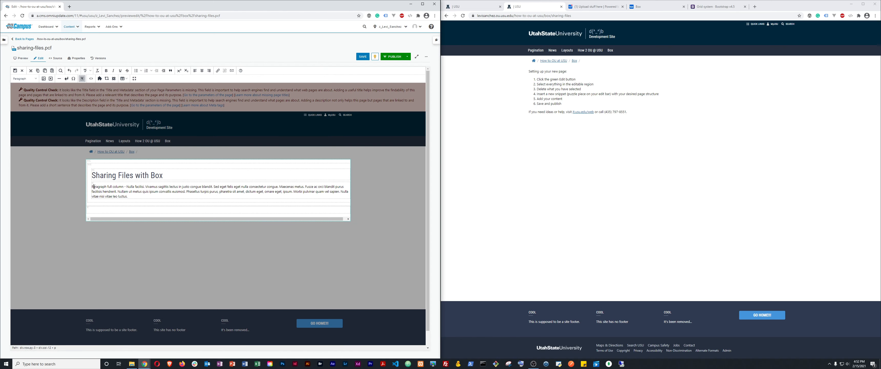
Step: Replace the placeholder paragraph under the heading with the iFrame Embed (All Sites) component, clearing the default code in its iFrame Code field
drag(93, 187, 125, 198)
key(BackSpace)
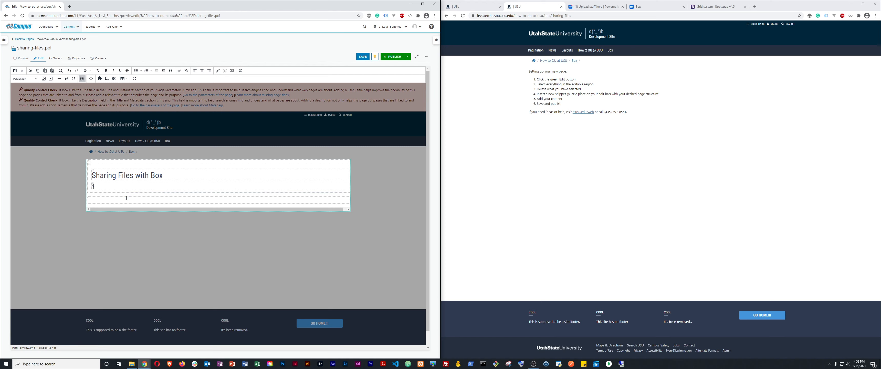
click(106, 79)
click(174, 161)
text(ifram)
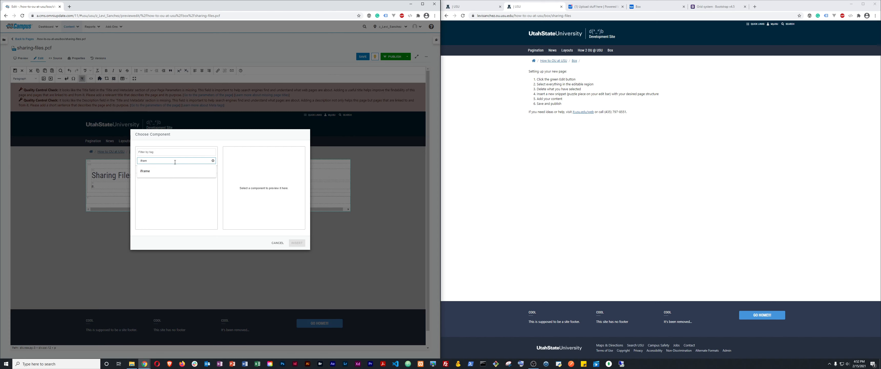
click(159, 173)
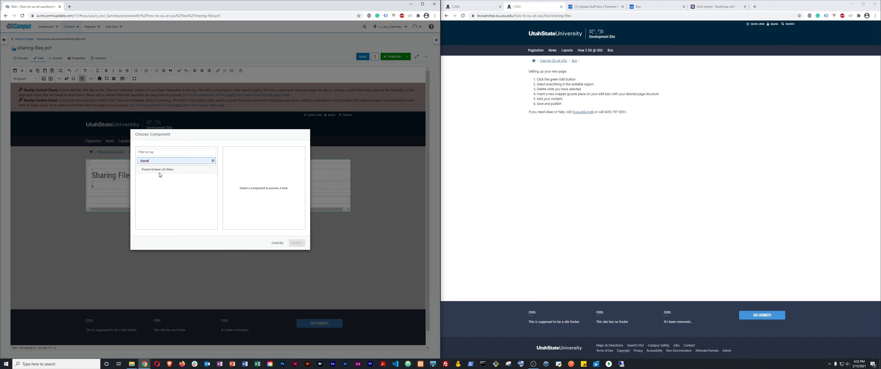
click(164, 170)
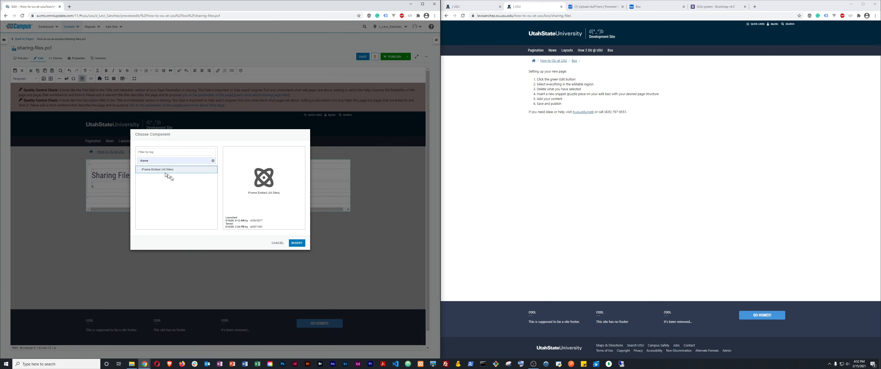
click(298, 243)
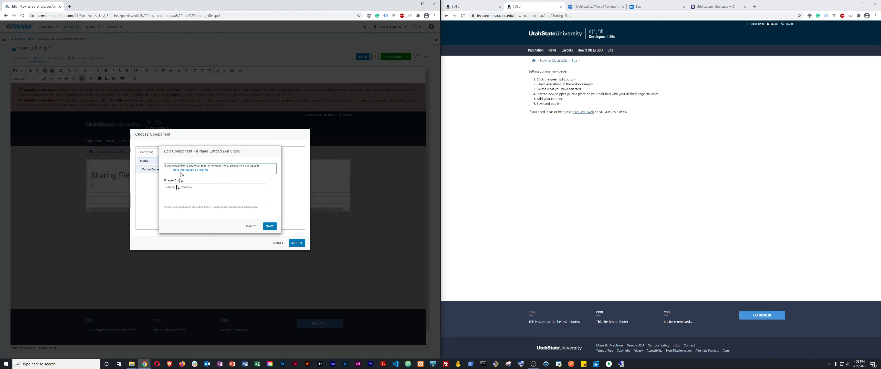
click(171, 191)
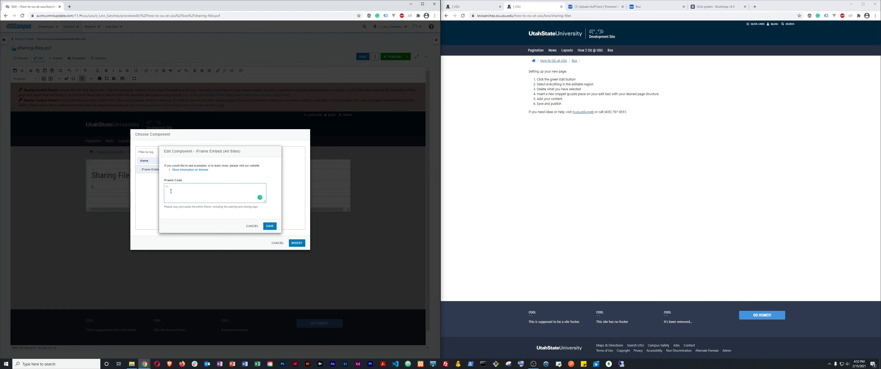
Step: Search the Bootstrap documentation for "iframe", open the Embeds page and examine its responsive embed and aspect ratio code examples
click(739, 6)
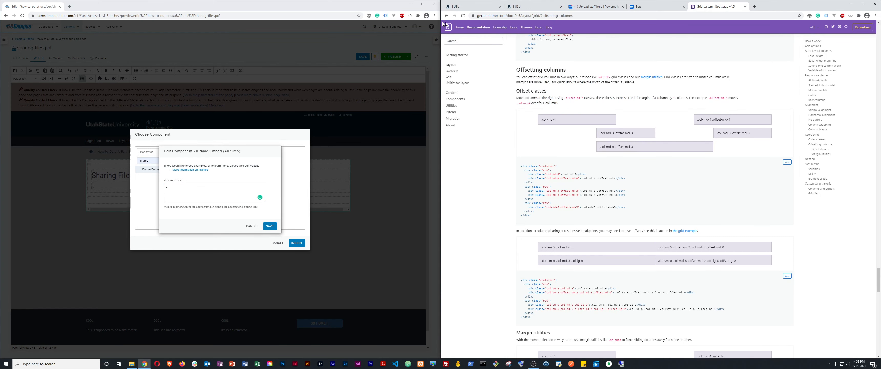
click(467, 41)
text(iframe)
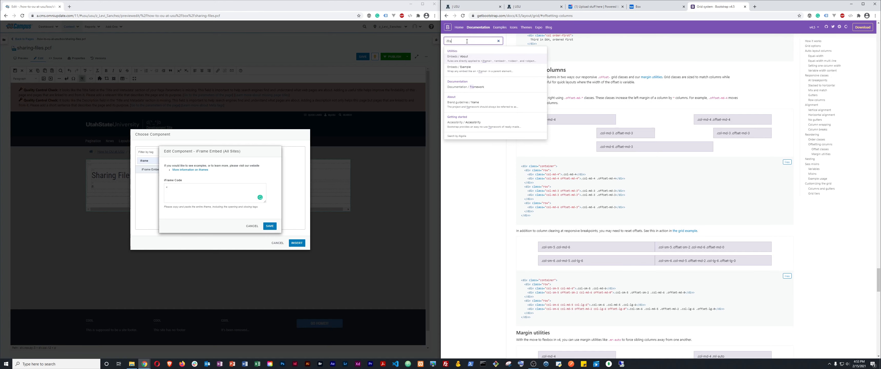
click(467, 59)
scroll(628, 187, down, 3)
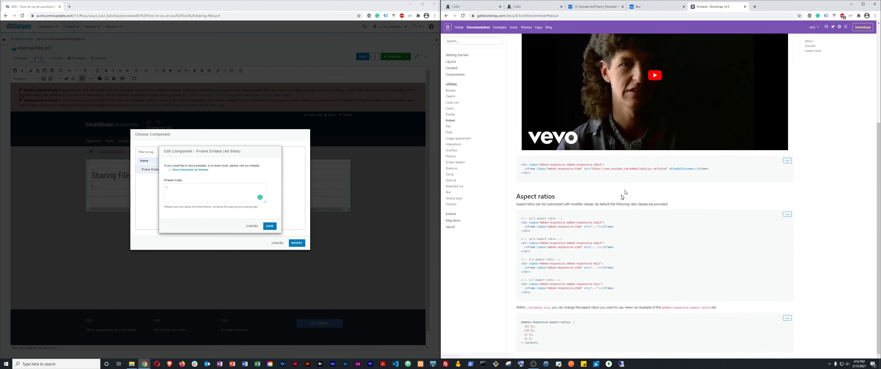
Step: Copy the 1:1 aspect ratio embed example from the Bootstrap documentation into the component's iFrame Code field
drag(534, 293, 522, 288)
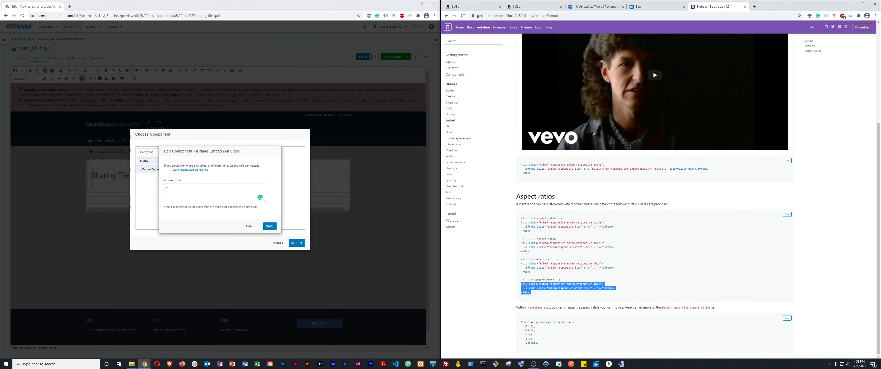
right_click(526, 288)
click(538, 293)
click(210, 193)
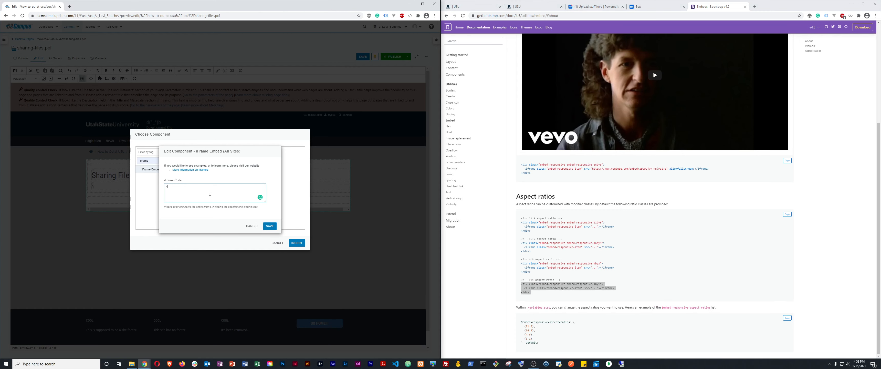
key(ctrl+v)
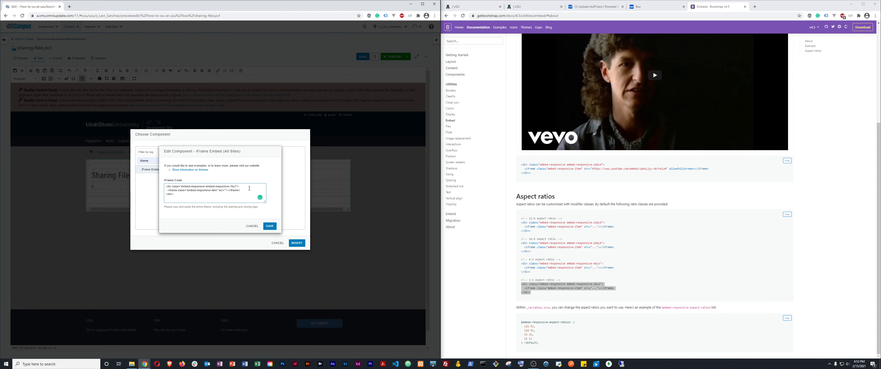
Step: Open the embed widget for Box's "Upload stuff here" folder, set its size to Large and copy the embed code
click(613, 5)
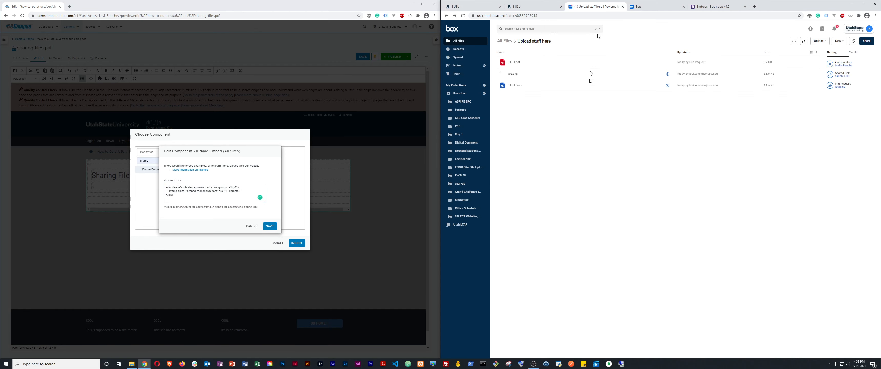
click(794, 41)
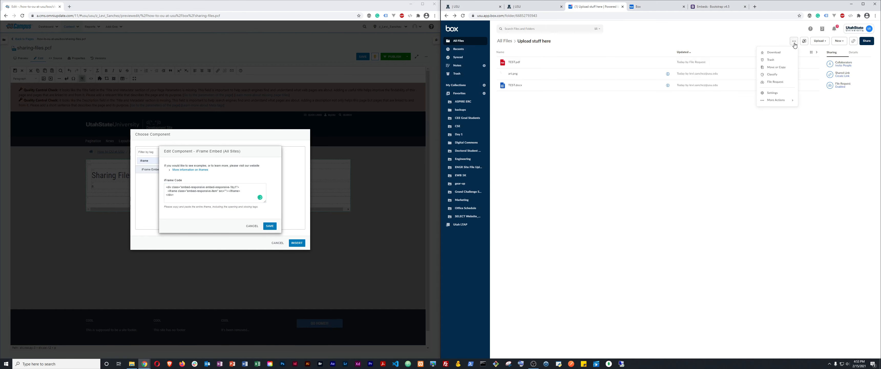
mouse_move(786, 101)
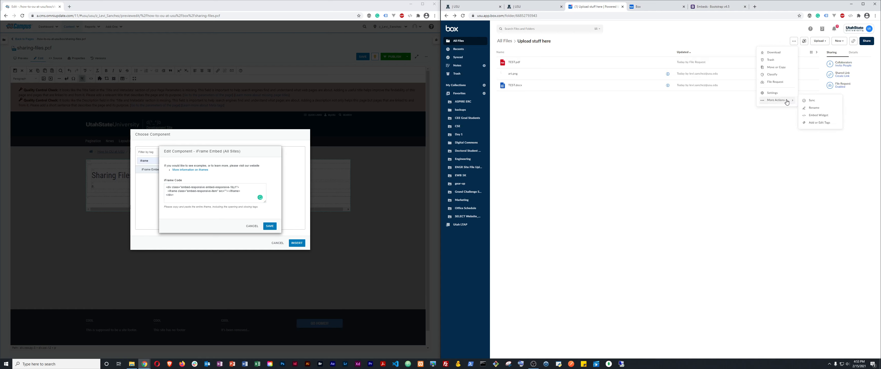
click(819, 116)
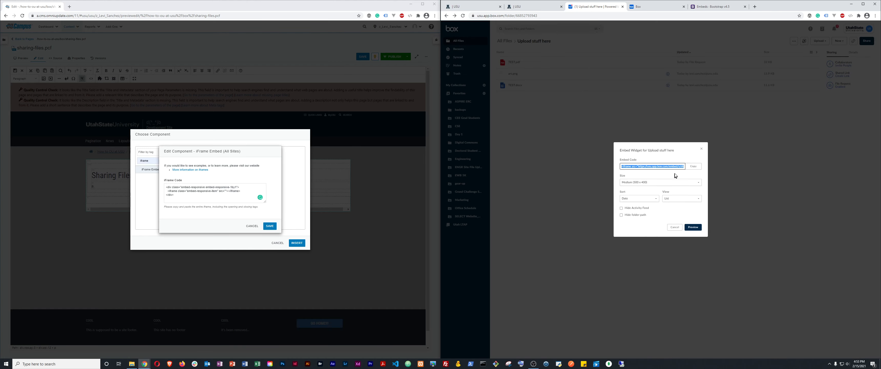
click(680, 183)
click(656, 197)
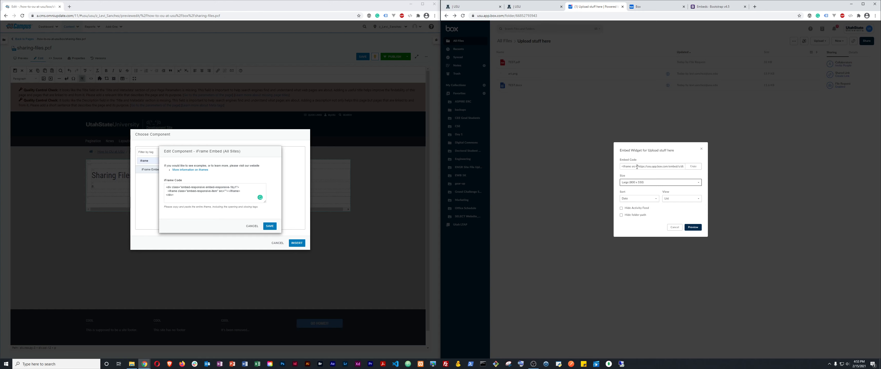
click(628, 166)
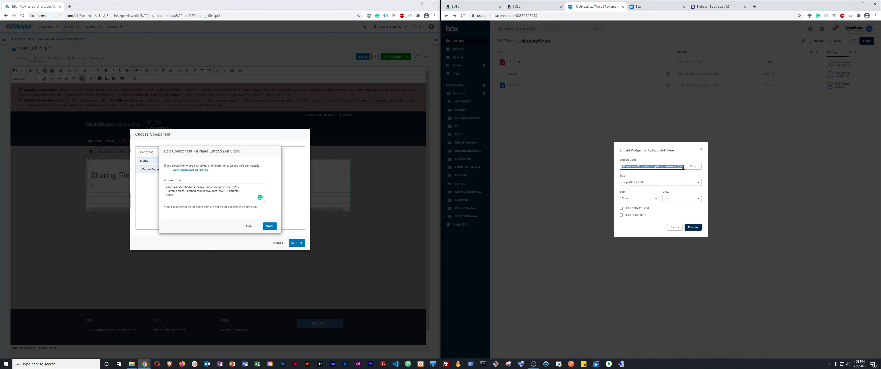
click(699, 168)
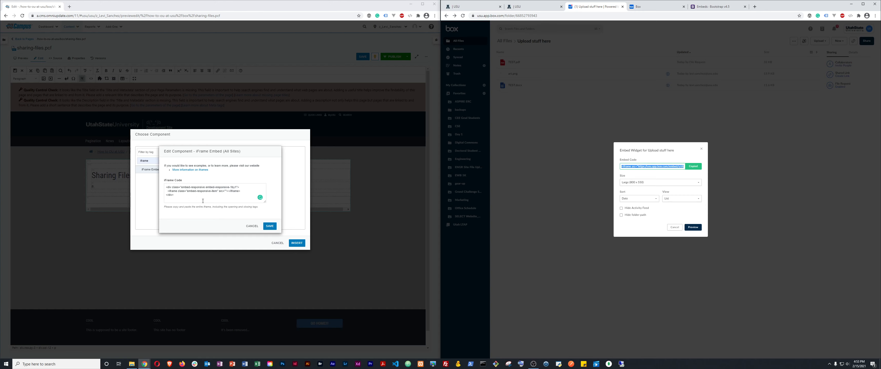
Step: Replace the Bootstrap code in the iFrame Code field with the copied Box embed code and save the component
click(222, 196)
key(Return)
key(ctrl+v)
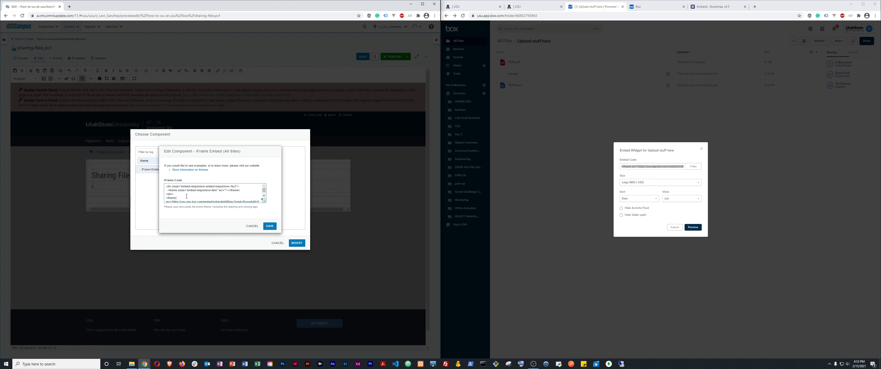
key(shift+Up)
key(shift+Up)
key(shift+Home)
key(BackSpace)
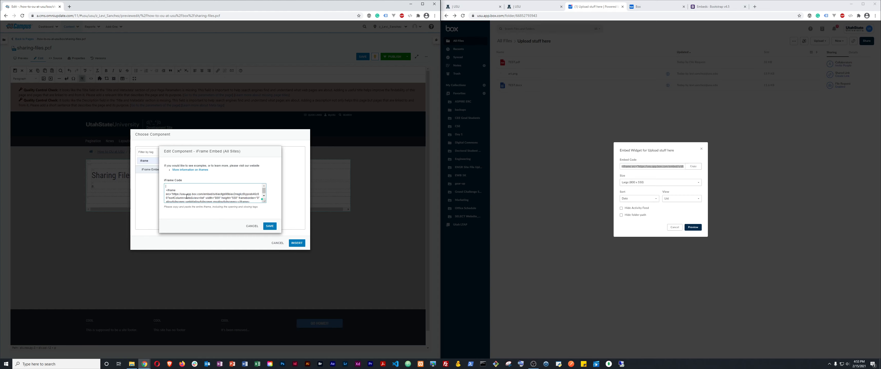
key(Delete)
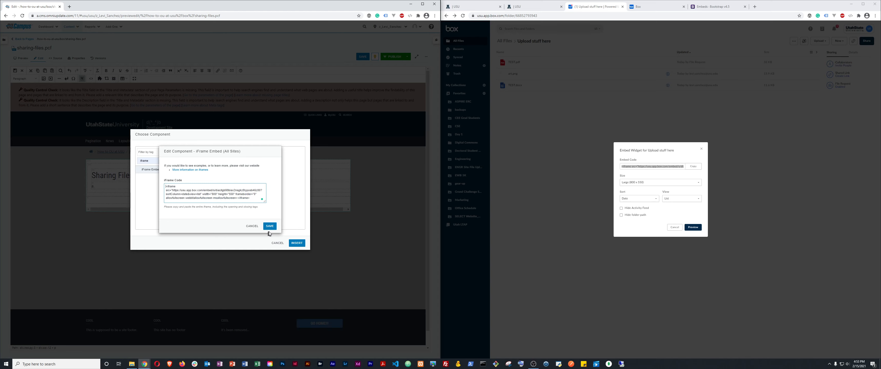
click(693, 228)
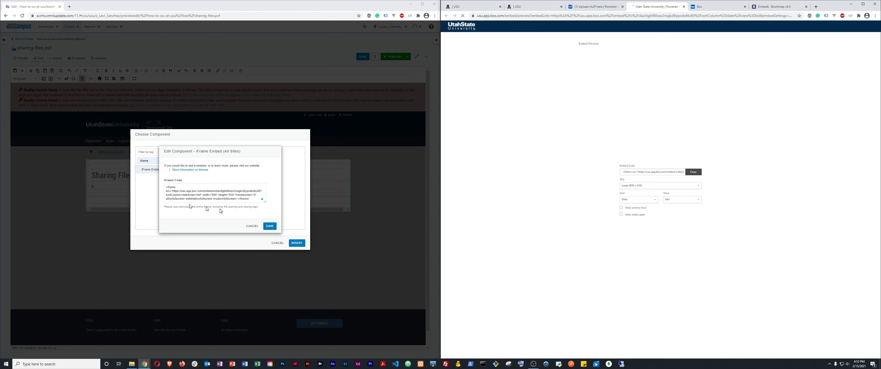
click(270, 226)
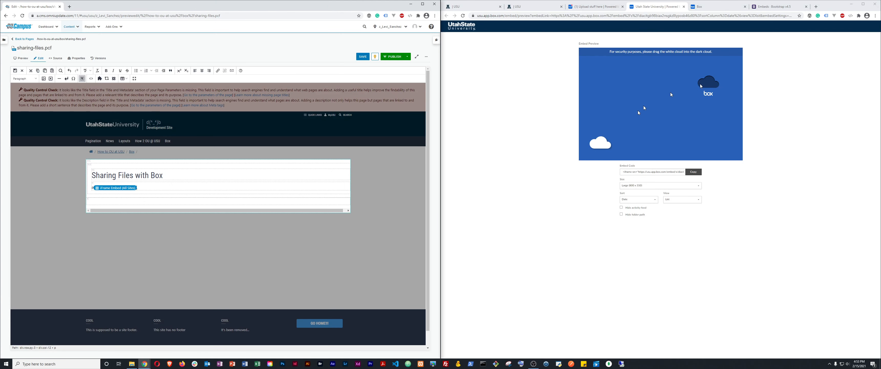
Step: Save the edited page content and publish sharing-files.pcf
click(93, 188)
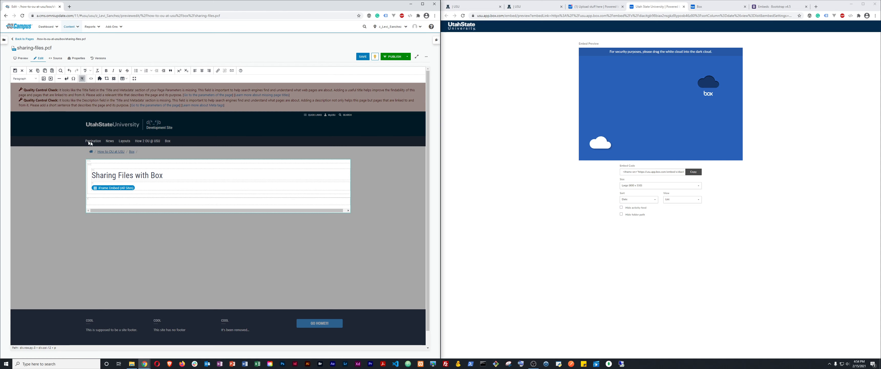
click(15, 70)
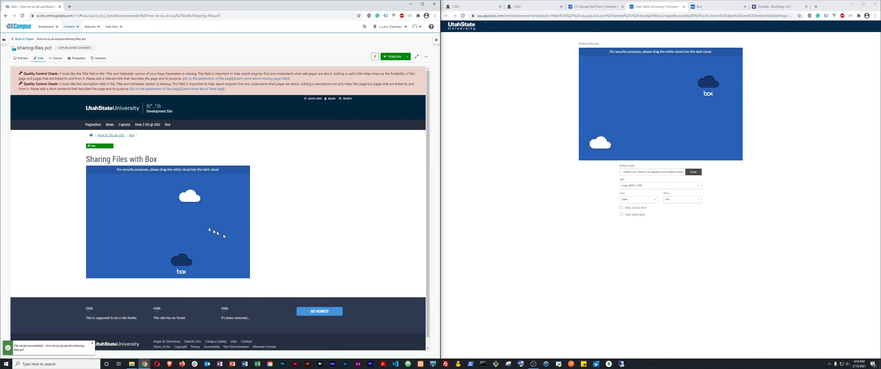
click(392, 57)
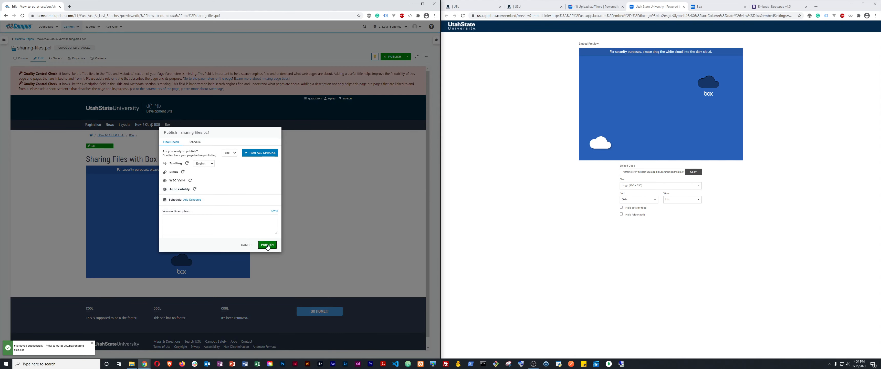
click(268, 244)
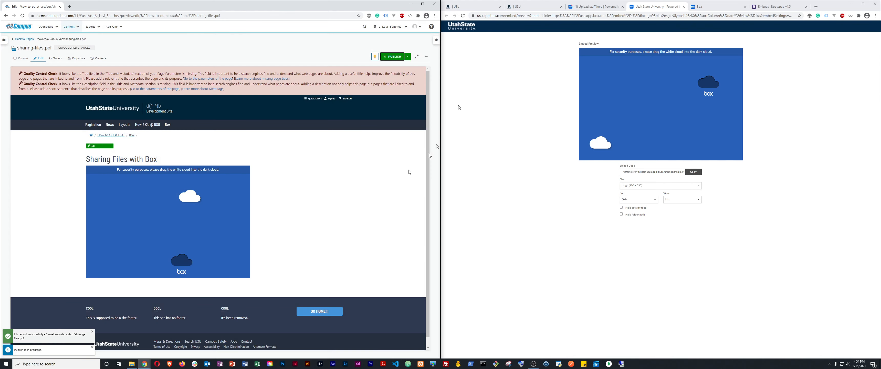
Step: View the live sharing-files page and clear the embedded Box security check by moving the white cloud into the dark cloud
click(467, 10)
click(514, 10)
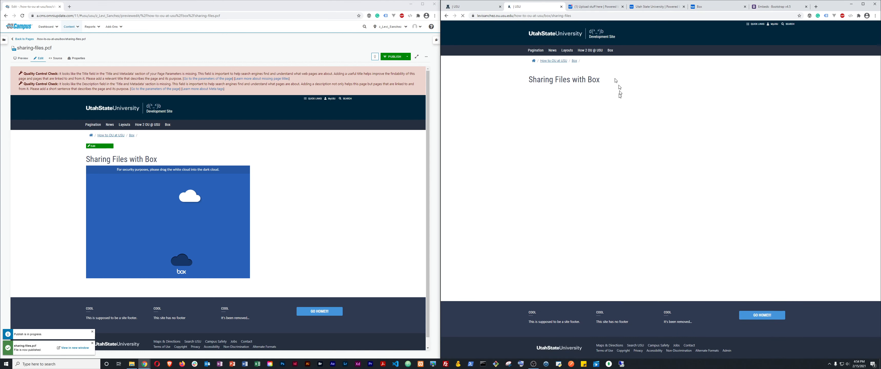
drag(641, 121, 616, 175)
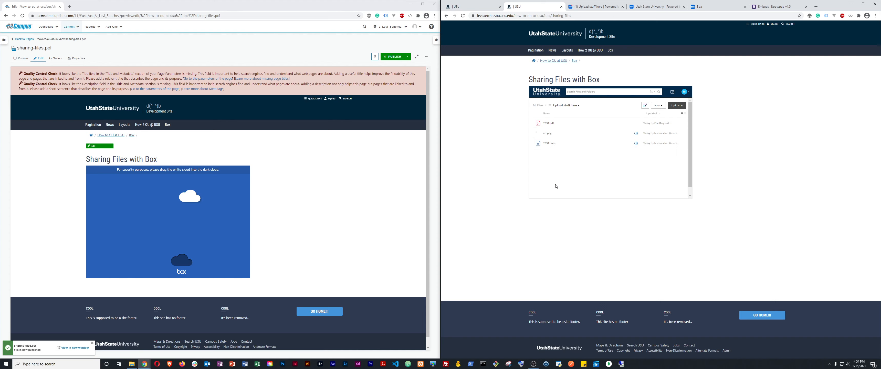
Step: Open the developer tools for the live page and preview it in device emulation as an iPhone 6/7/8 Plus
key(ctrl+shift+i)
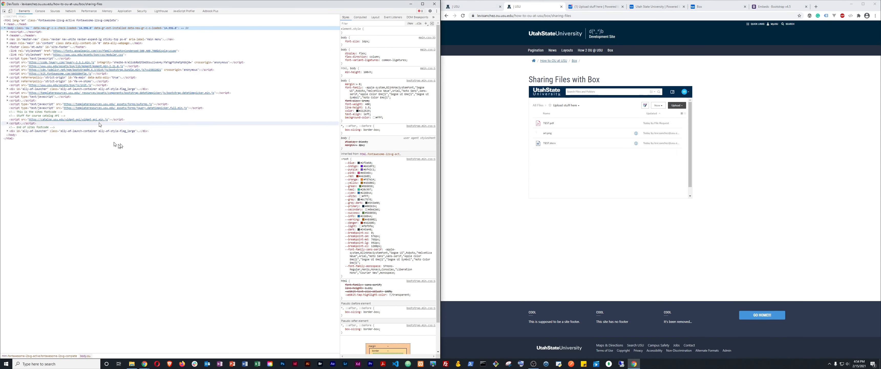
click(11, 12)
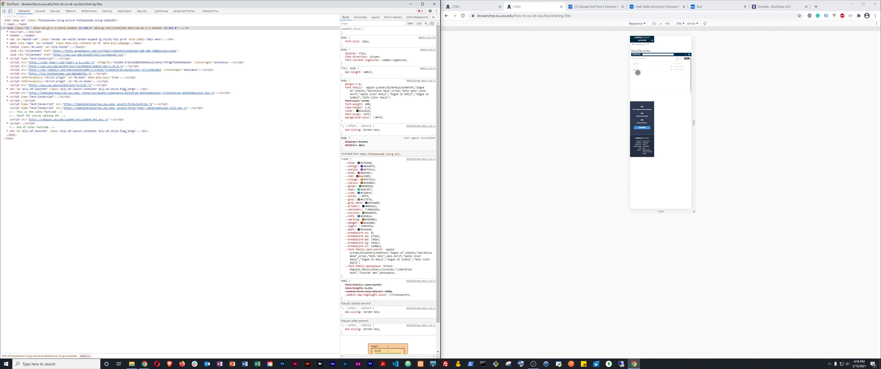
click(639, 24)
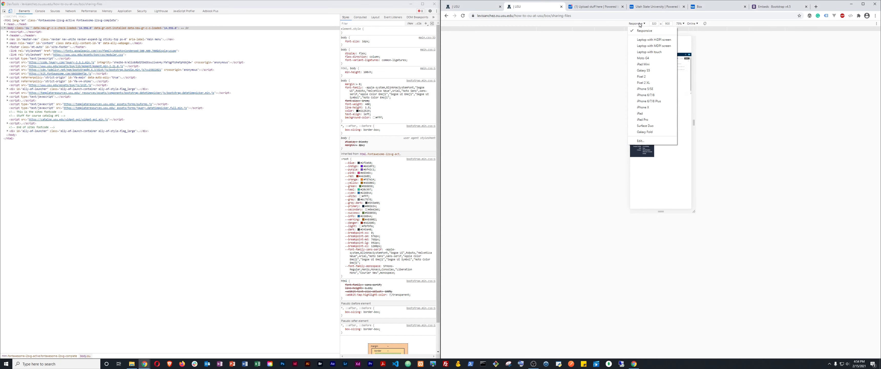
click(741, 138)
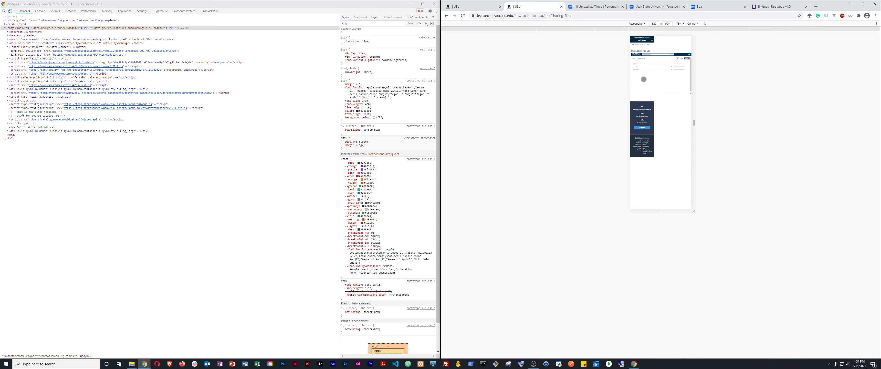
click(642, 25)
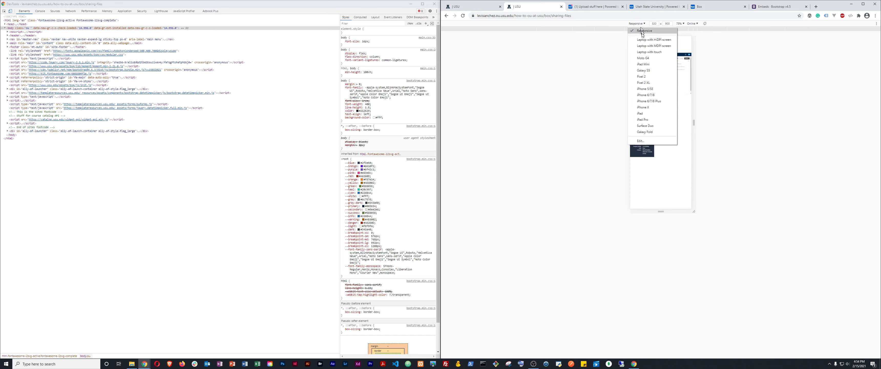
click(655, 101)
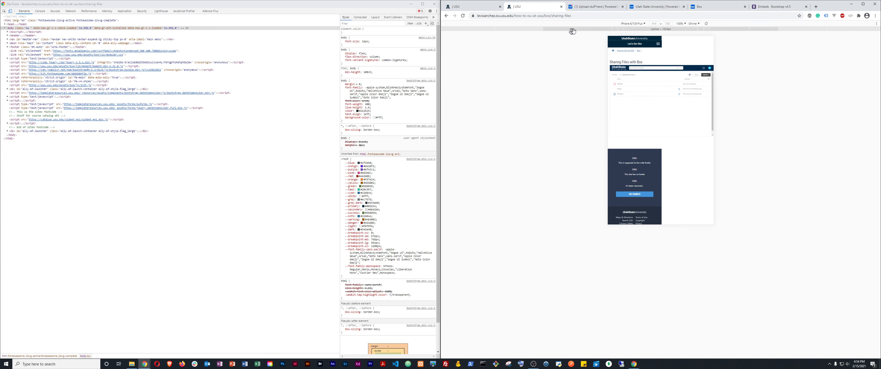
Step: Compare the embedded Box frame at several responsive breakpoint widths and close the developer tools
click(585, 29)
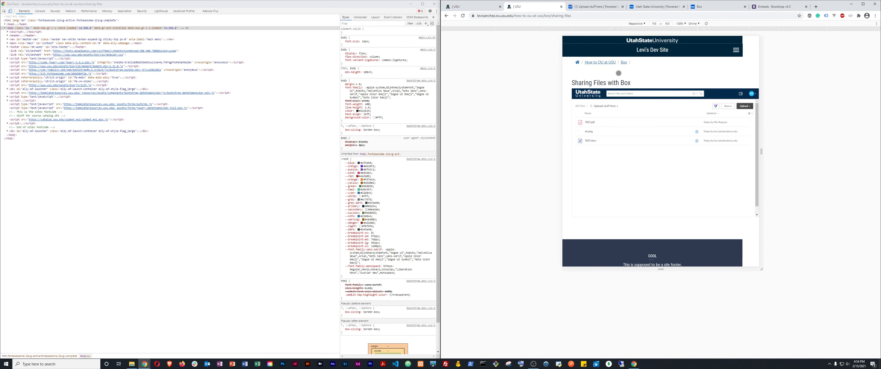
click(508, 30)
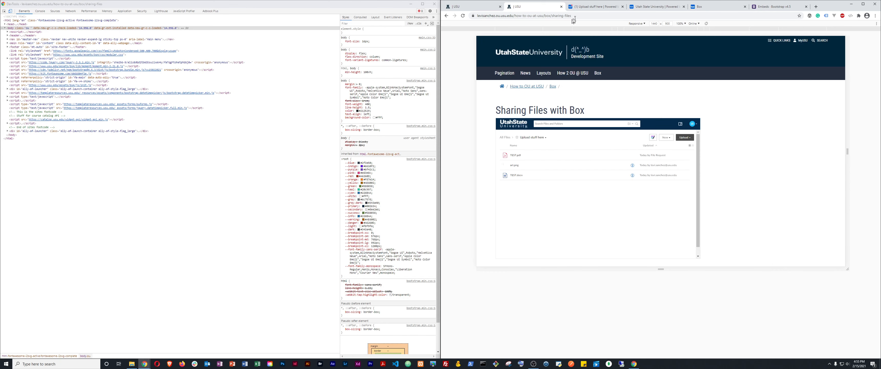
click(650, 30)
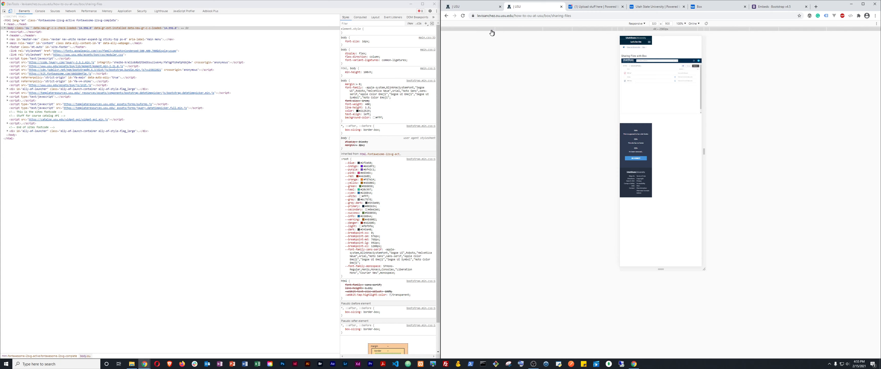
click(434, 4)
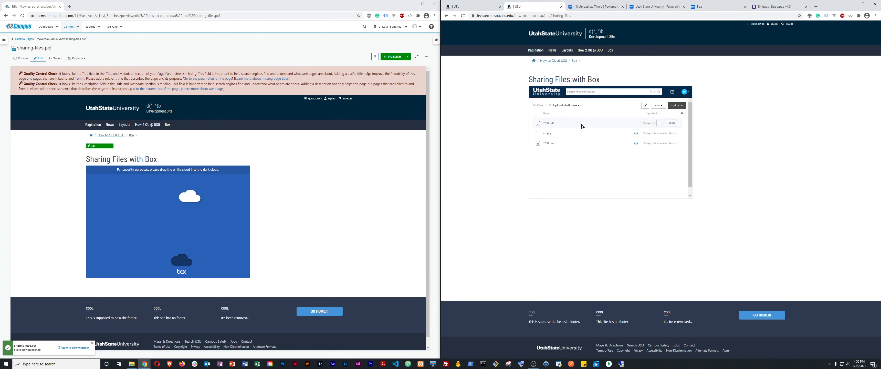
Step: Open the iFrame Embed component for editing and paste the embed-responsive-1by1 wrapper code above the existing iframe code
click(109, 148)
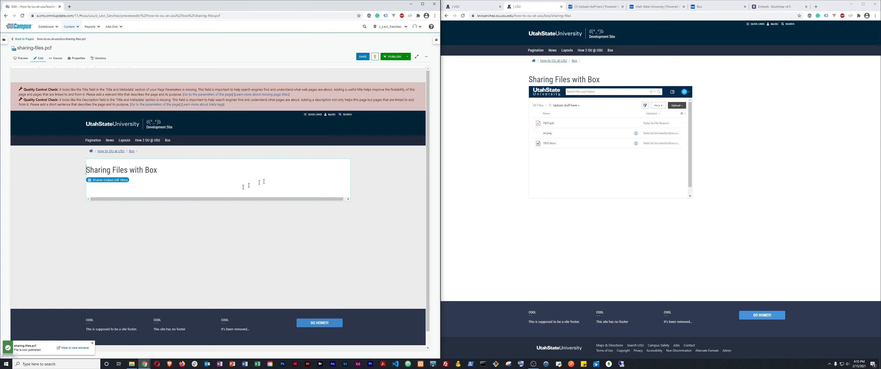
click(99, 184)
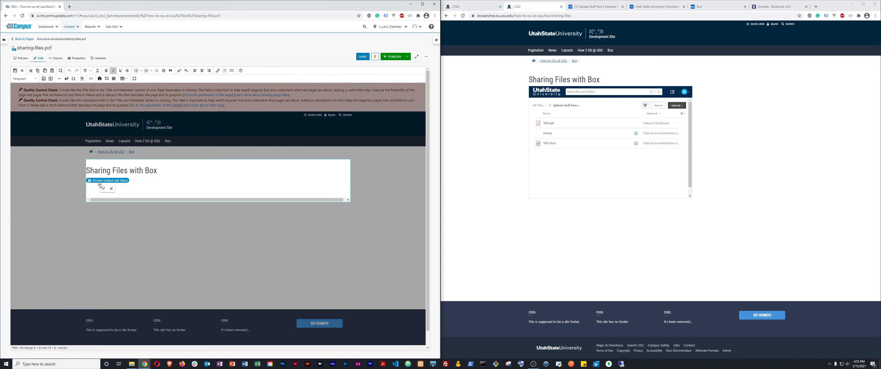
click(103, 188)
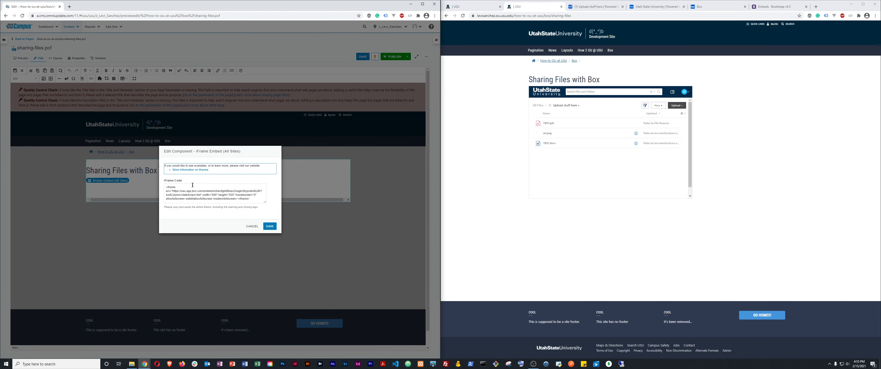
click(190, 186)
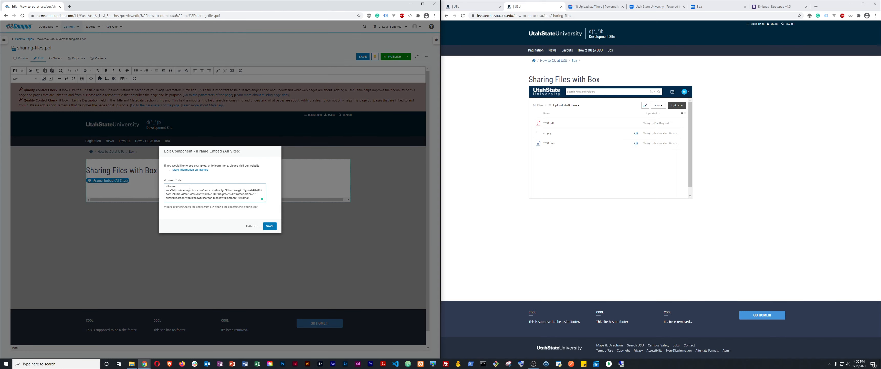
key(Return)
key(ctrl+v)
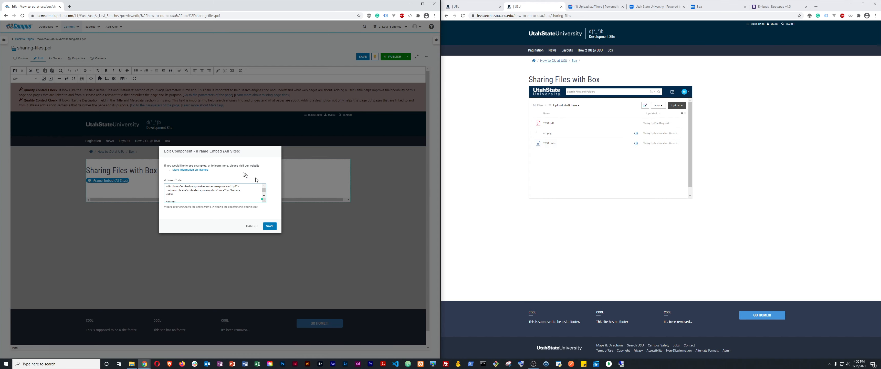
Step: Cut the Box embed URL out of the original iframe's src attribute
scroll(202, 192, down, 2)
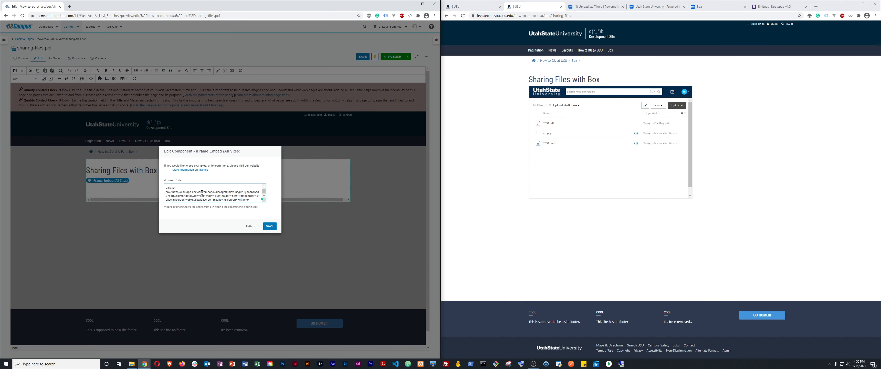
click(173, 193)
key(shift+Down)
key(shift+Down)
key(shift+End)
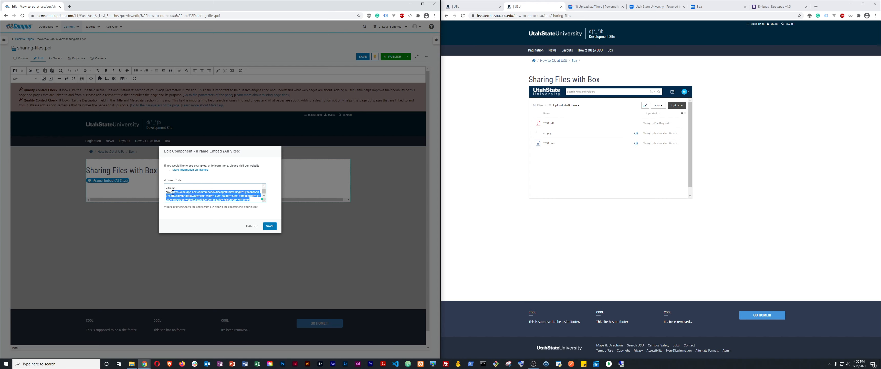
key(shift+Left)
key(shift+Left)
key(shift+Left)
key(shift+Left)
key(shift+Left)
key(shift+Left)
key(shift+Left)
key(shift+Left)
key(shift+Left)
key(shift+Up)
key(ctrl+shift+Left)
key(ctrl+shift+Left)
key(ctrl+shift+Left)
key(ctrl+shift+Left)
key(ctrl+shift+Left)
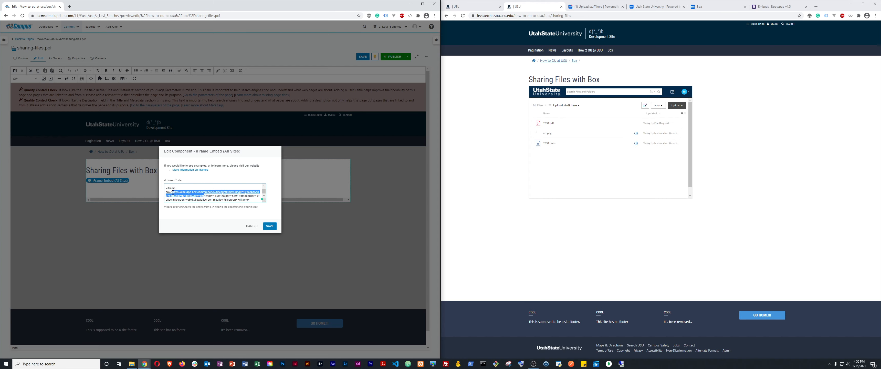
key(ctrl+x)
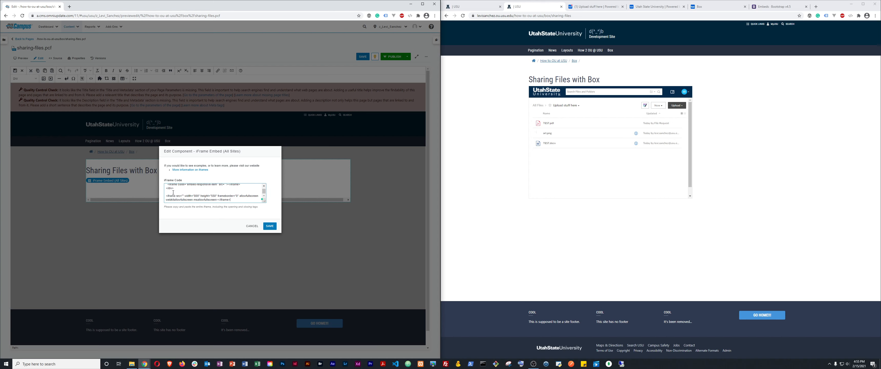
Step: Delete the remaining original iframe code, keeping only the responsive wrapper
key(shift+Up)
key(shift+Home)
key(BackSpace)
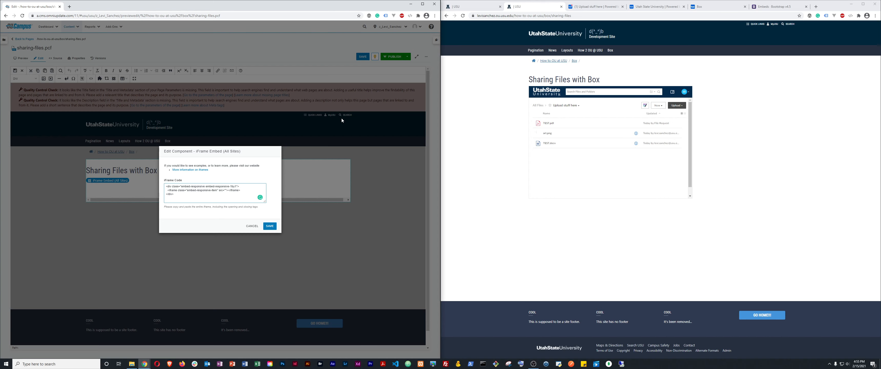
Step: Paste the Box URL into the responsive iframe's empty src attribute and save the component
key(ctrl+v)
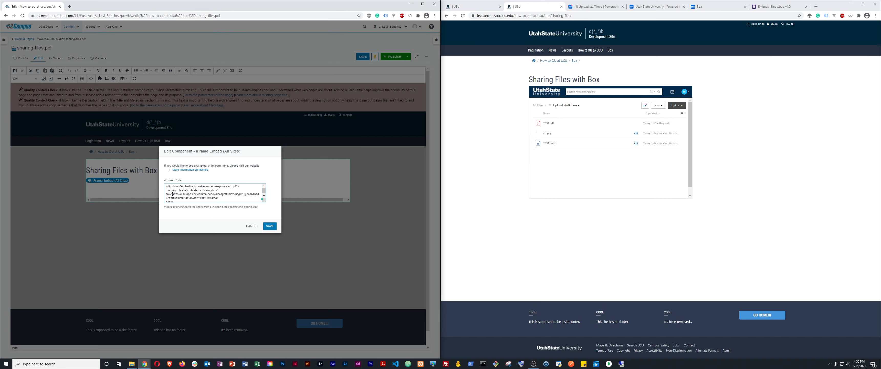
key(shift+Up)
key(ctrl+shift+Left)
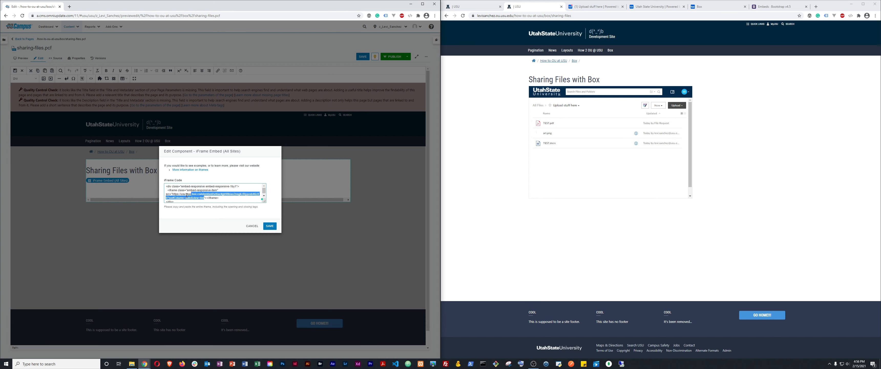
key(Left)
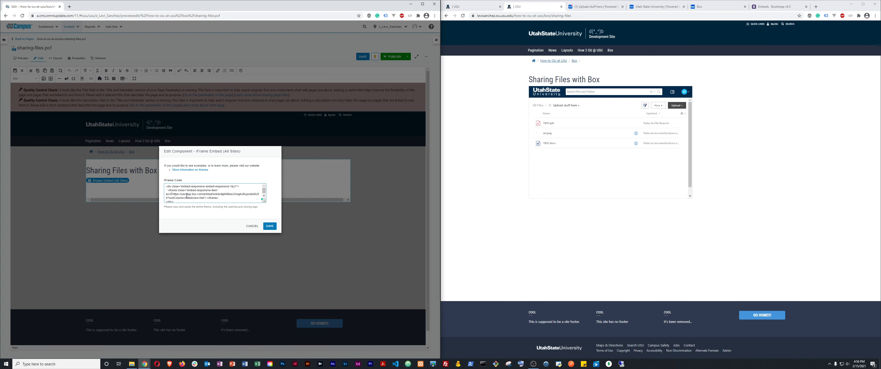
click(270, 227)
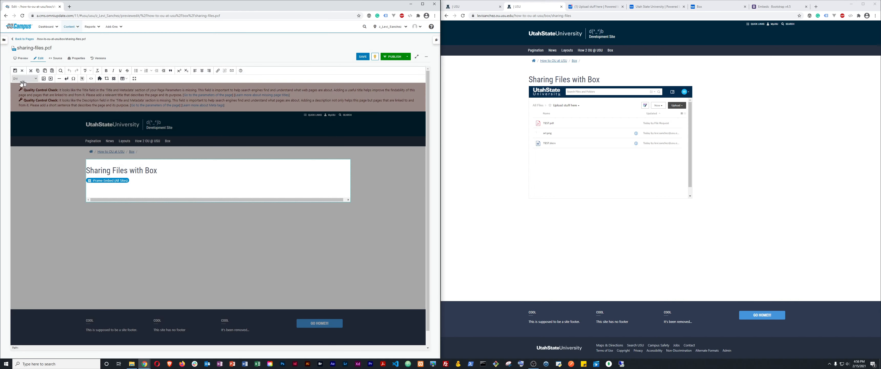
Step: Save the page content with the responsive iframe and publish sharing-files.pcf again
click(14, 71)
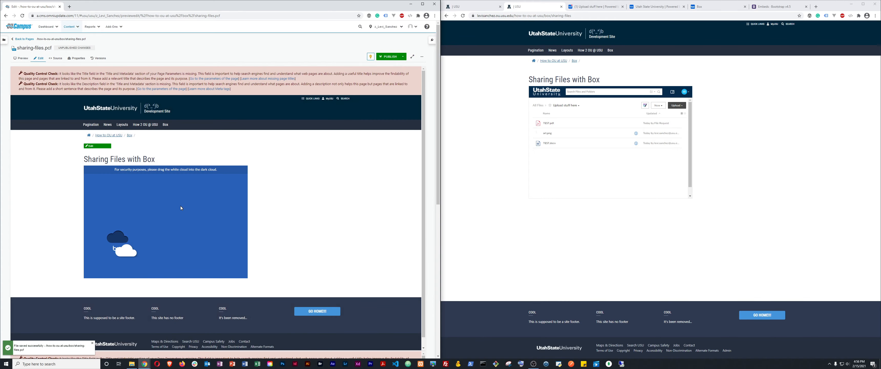
scroll(344, 198, down, 4)
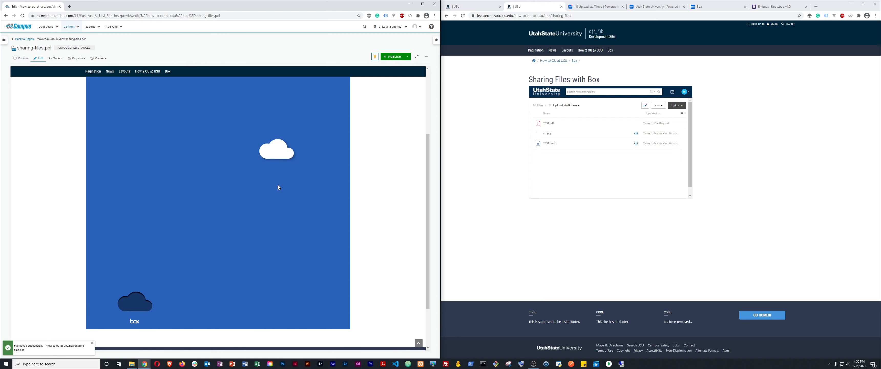
scroll(339, 153, up, 3)
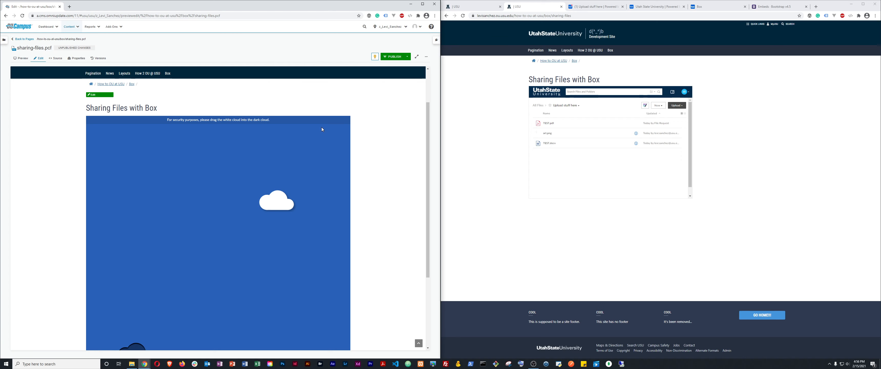
scroll(287, 155, down, 2)
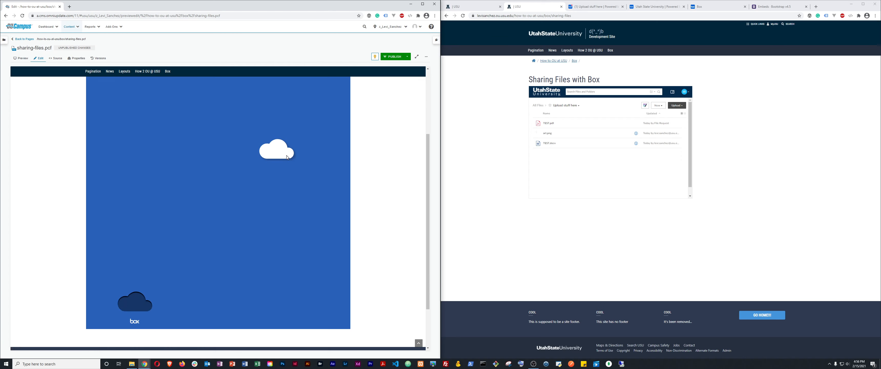
click(390, 60)
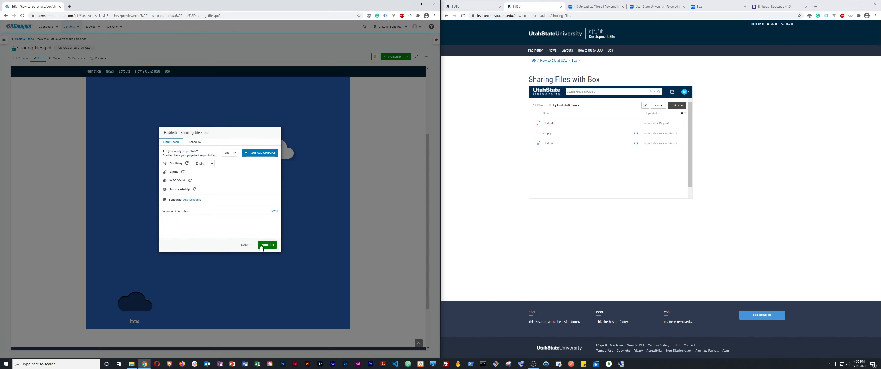
click(269, 244)
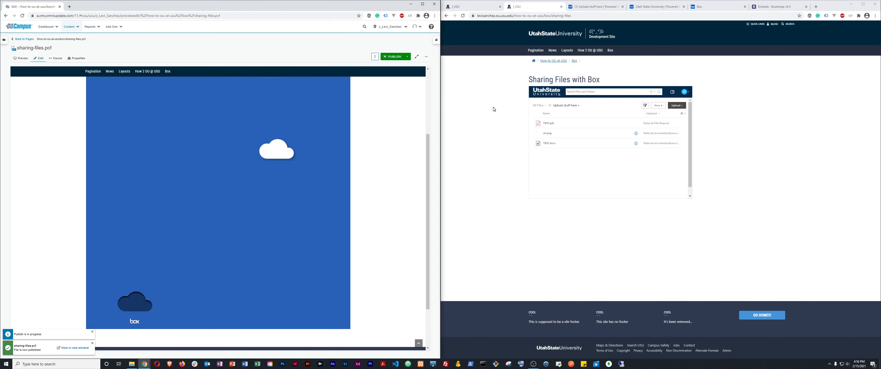
Step: Reload the live sharing-files page and clear the Box security check by moving the white cloud into the dark cloud
click(494, 109)
key(F5)
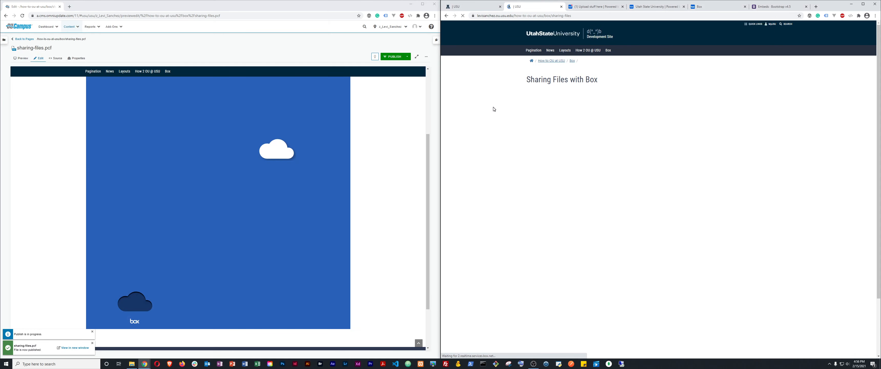
scroll(695, 137, down, 2)
scroll(710, 205, up, 2)
drag(630, 241, 563, 134)
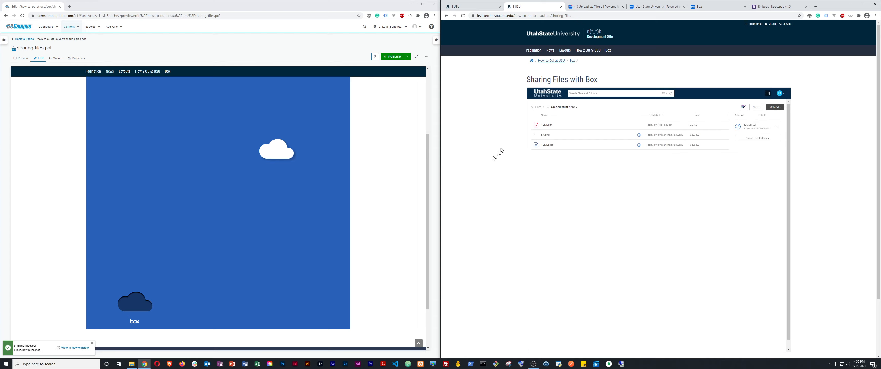
Step: Open the developer tools for the live page and compare the embedded Box frame at different responsive widths
key(F12)
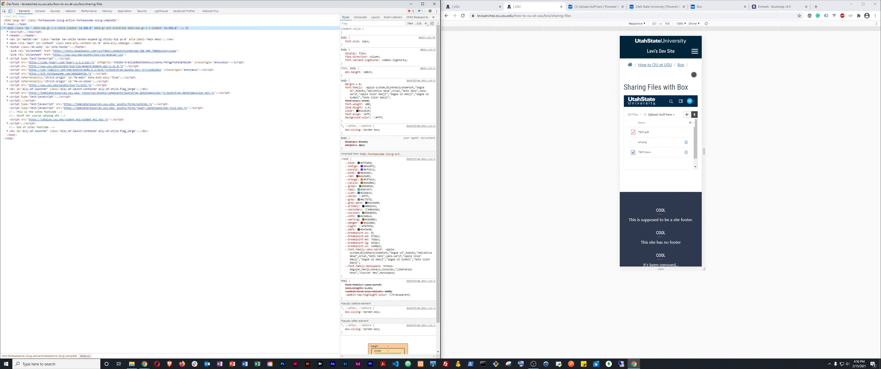
click(661, 75)
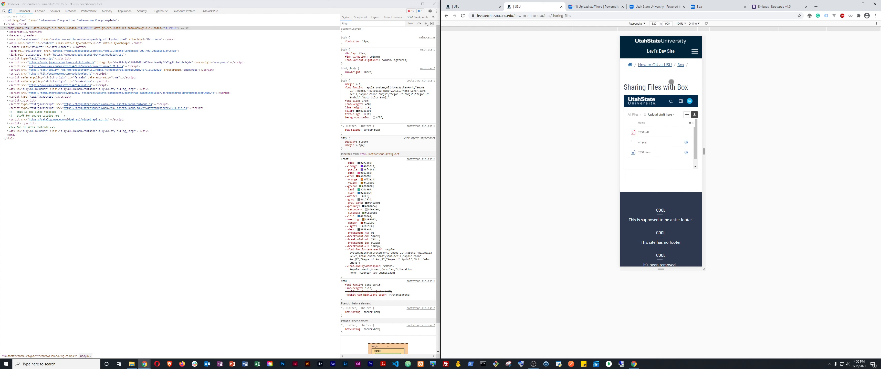
click(592, 32)
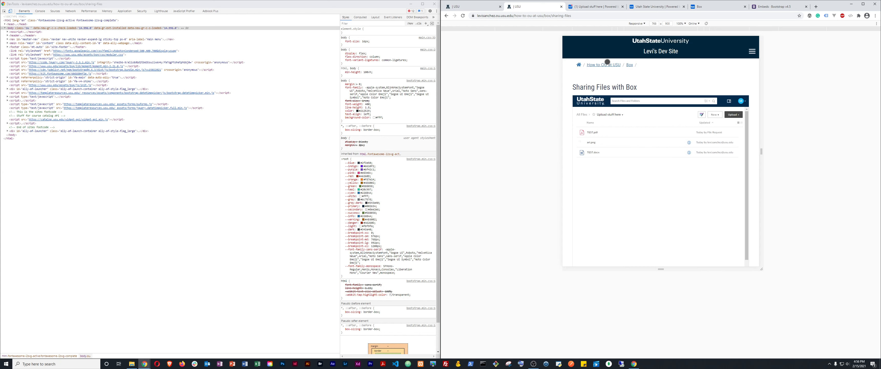
click(653, 23)
click(675, 76)
Step: Preview the live page in device emulation as an iPhone 6/7/8 Plus and as a Galaxy S5
click(640, 30)
click(641, 24)
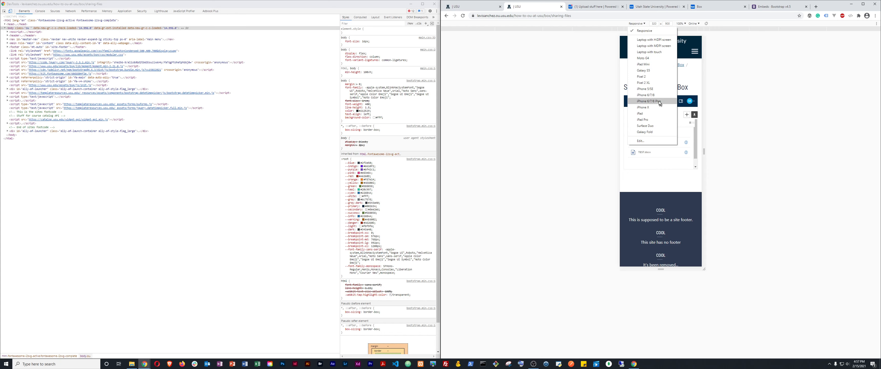
click(650, 101)
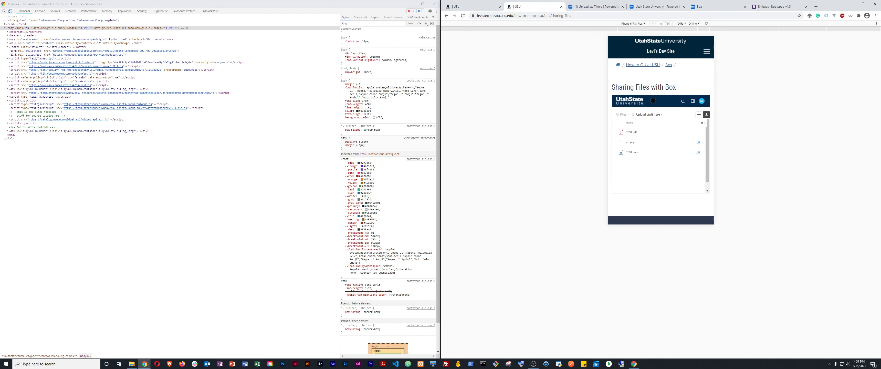
click(632, 23)
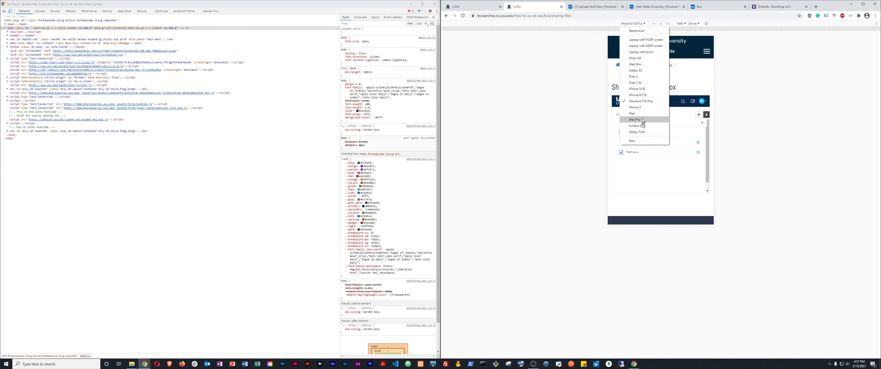
click(646, 70)
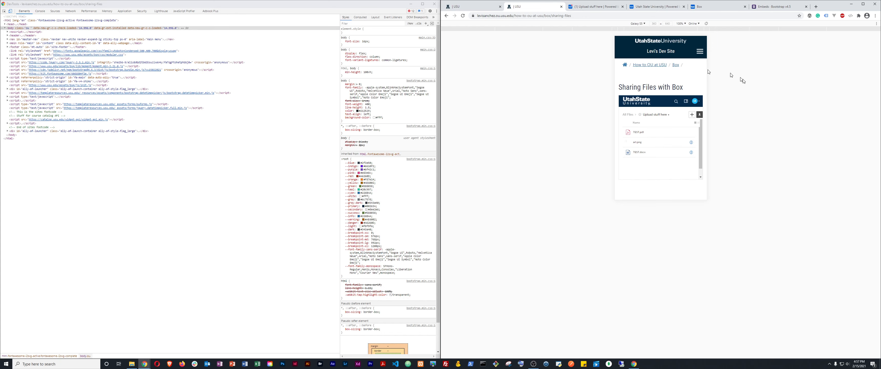
Step: Look through the developer tools' list of emulated devices and close the developer tools
click(641, 24)
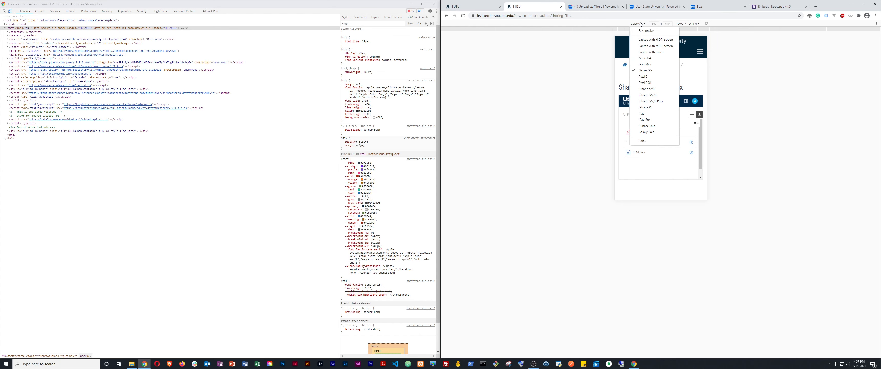
click(646, 142)
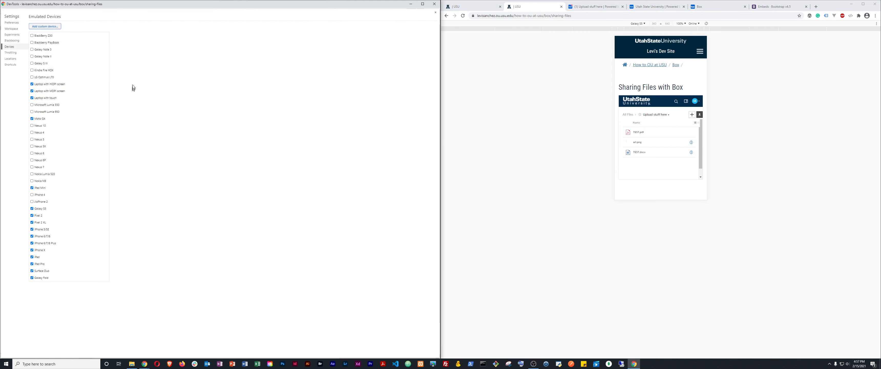
click(434, 4)
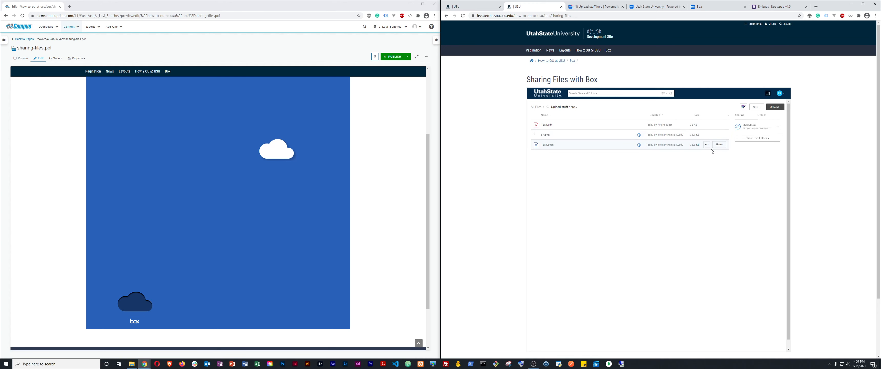
Step: View the "Upload stuff here" folder in Box and copy the live sharing-files page's web address
click(586, 7)
click(761, 169)
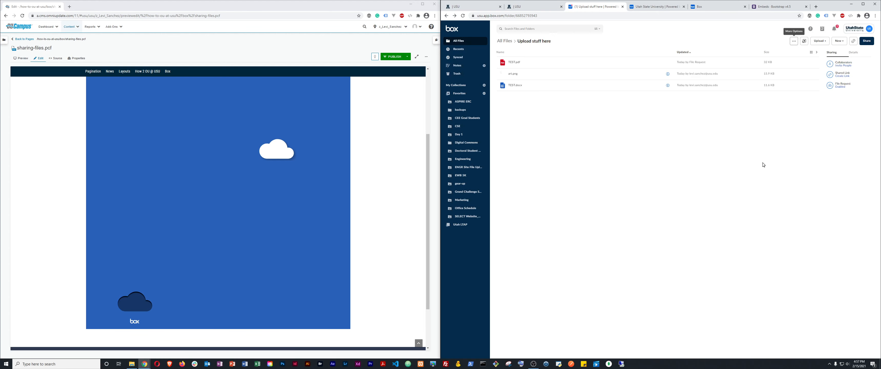
click(543, 8)
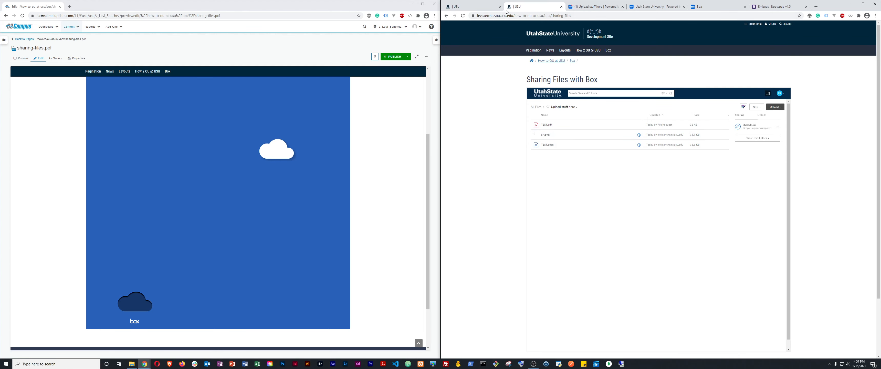
click(504, 17)
key(ctrl+c)
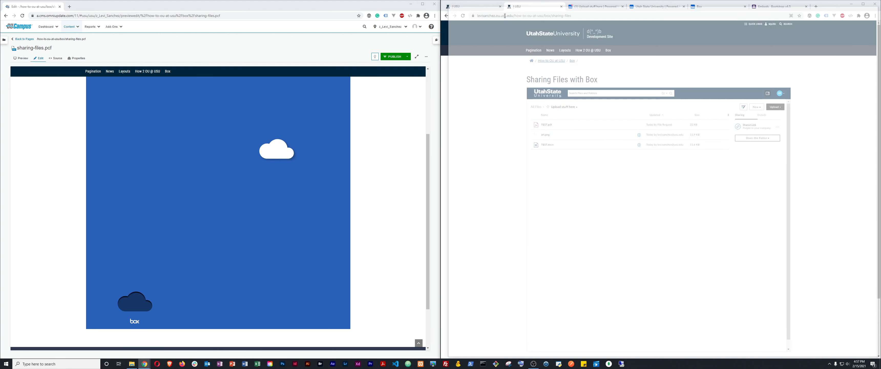
Step: View the copied sharing-files page address in a new incognito window and close that window
key(ctrl+shift+n)
key(ctrl+v)
key(Return)
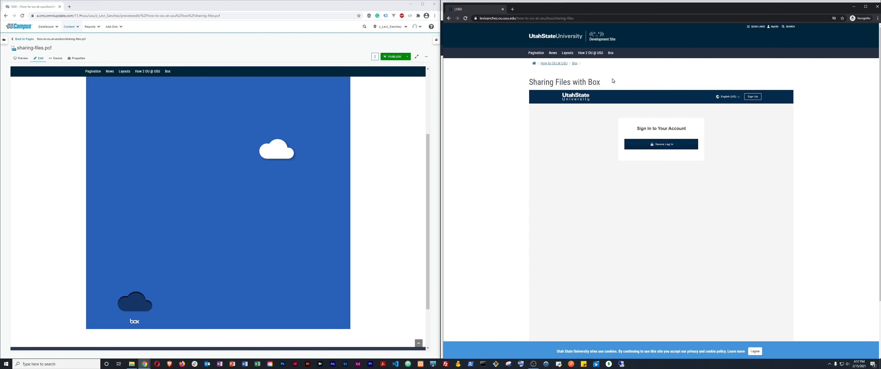
click(502, 10)
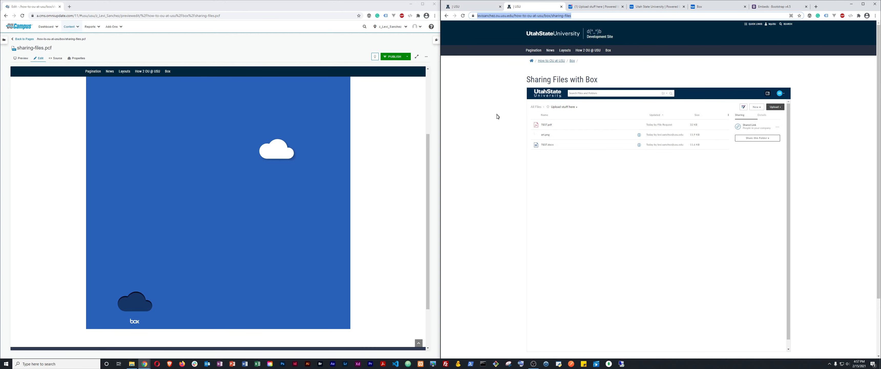
Step: In the settings of the Box folder "Upload stuff here", allow anyone with shared-link access to join as a collaborator and save the changes
click(611, 7)
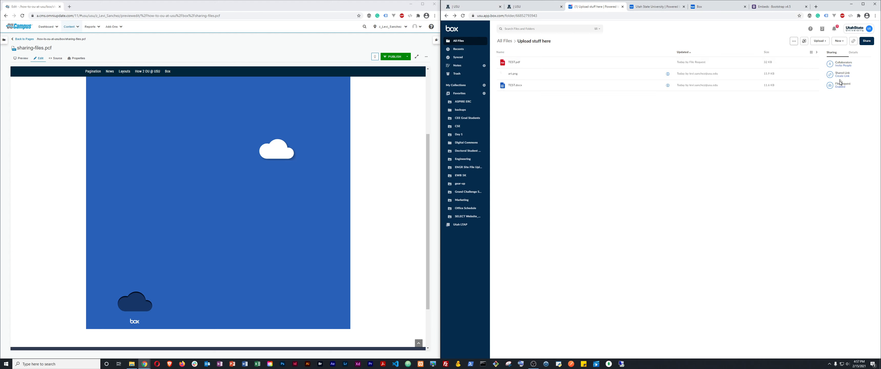
click(794, 41)
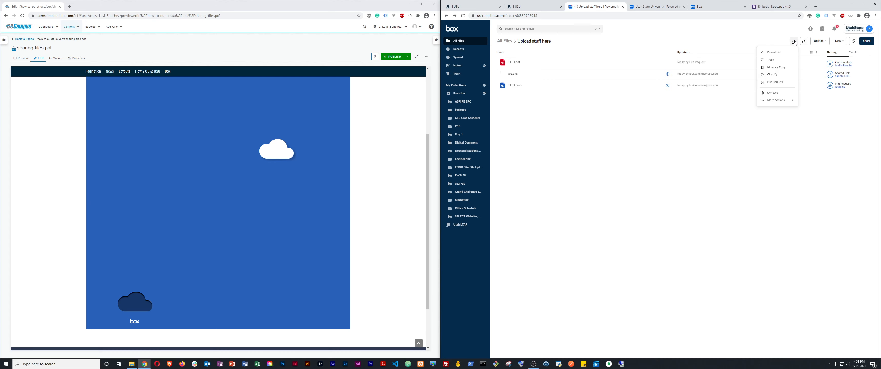
click(773, 93)
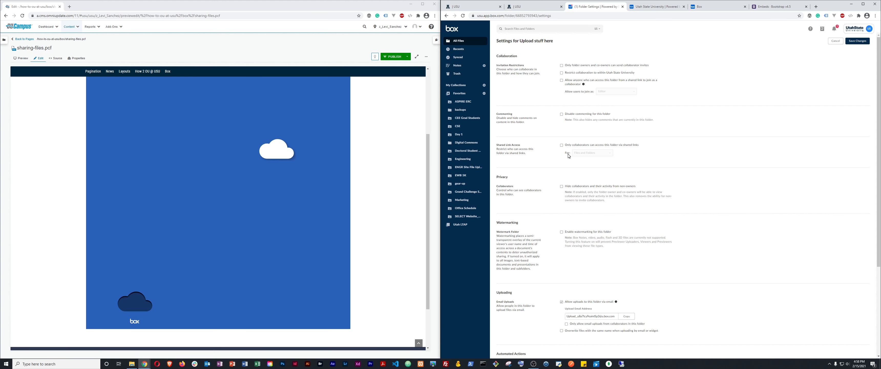
scroll(595, 200, down, 3)
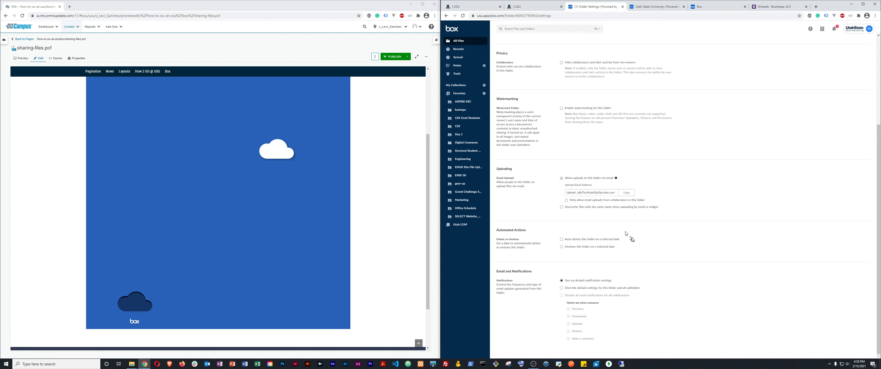
scroll(628, 255, up, 3)
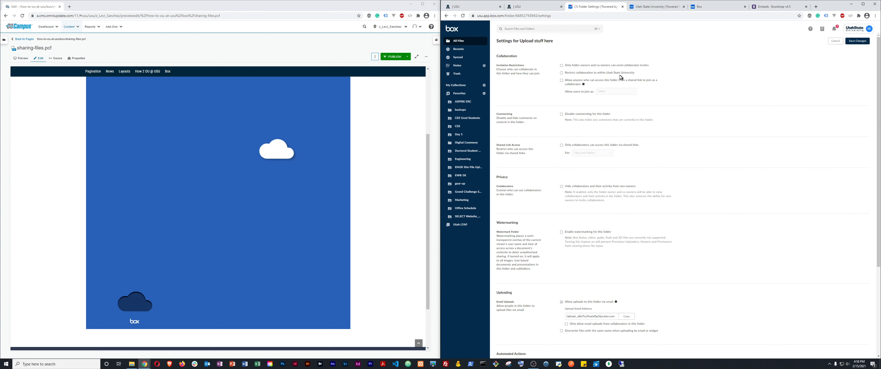
click(570, 74)
click(561, 81)
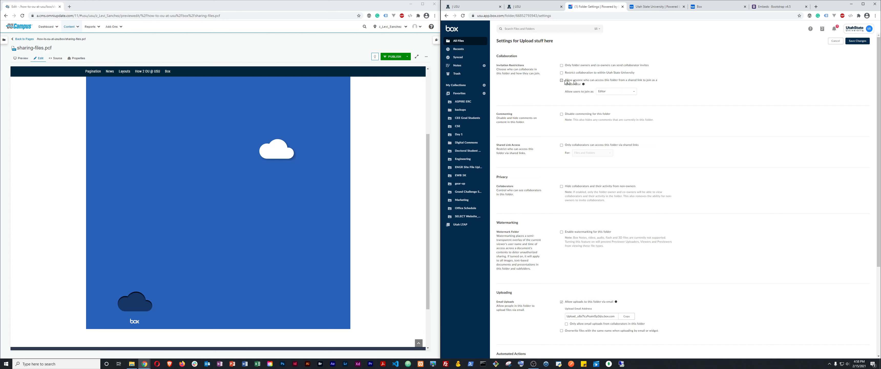
click(619, 95)
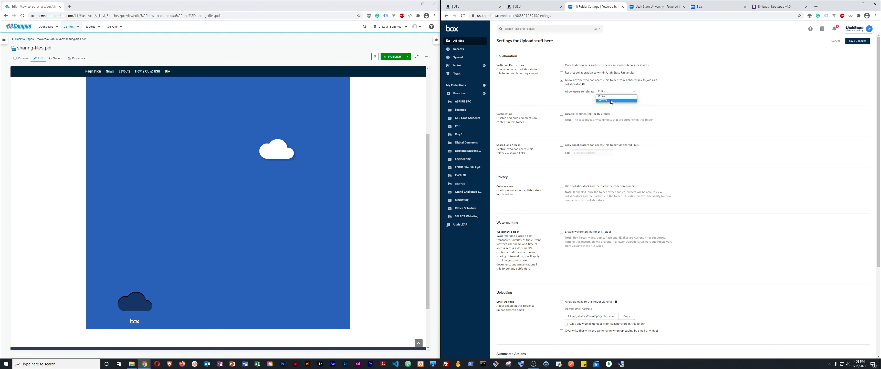
click(611, 97)
click(854, 43)
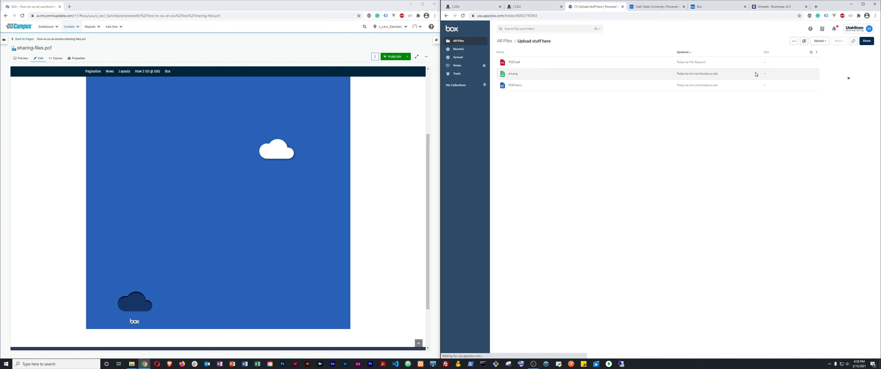
Step: View the live sharing-files page in a new incognito window and place that window beside the signed-in browser window
click(527, 6)
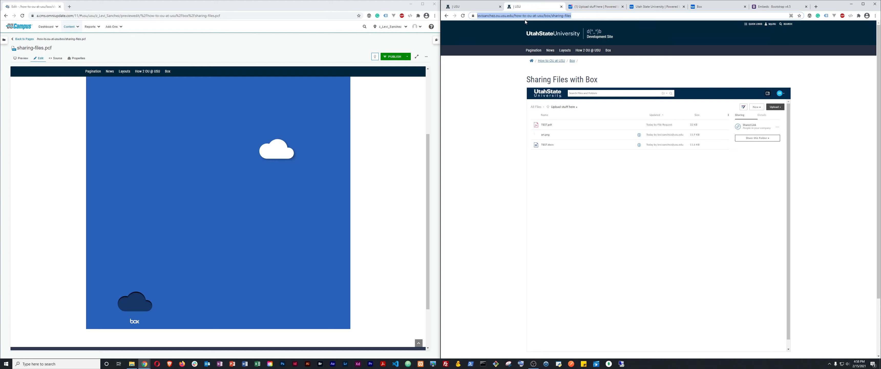
key(ctrl+c)
key(ctrl+shift+n)
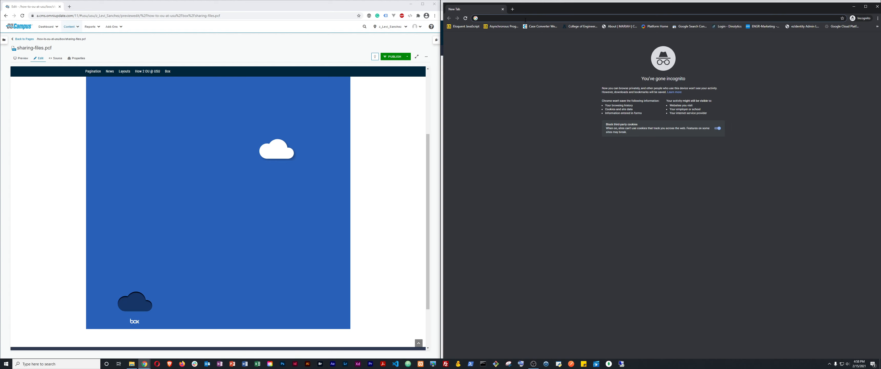
key(ctrl+v)
key(Return)
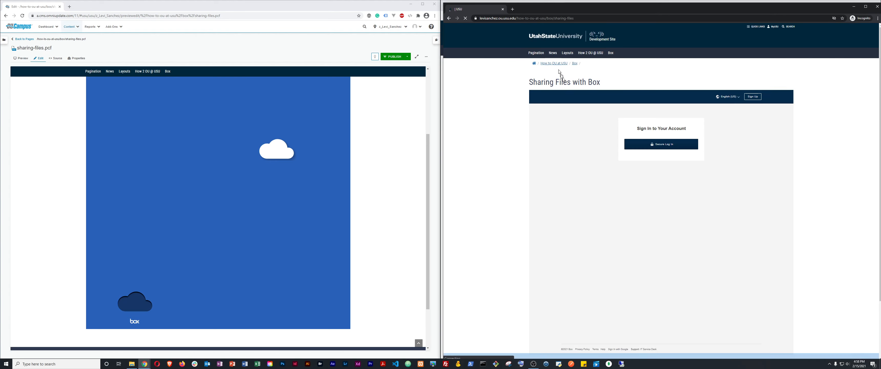
scroll(697, 169, down, 3)
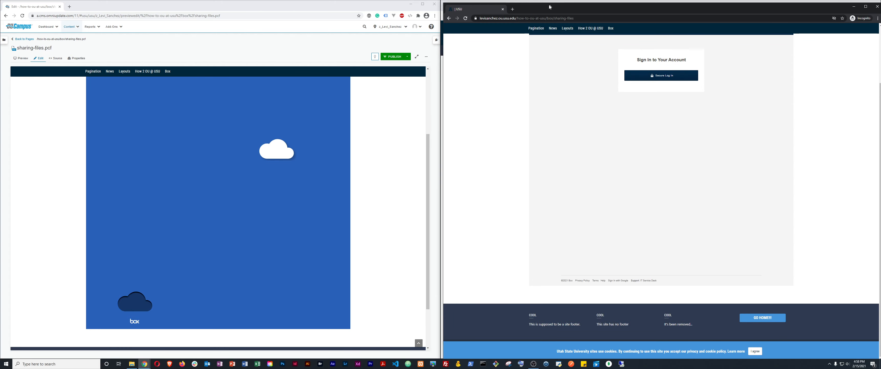
drag(547, 7, 256, 6)
click(633, 70)
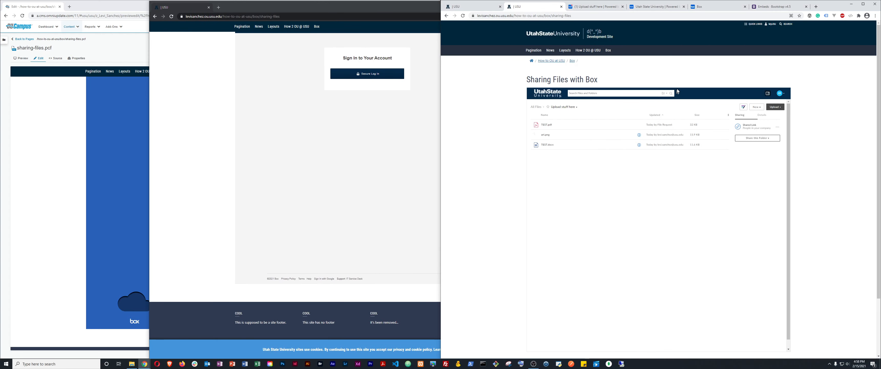
Step: Set the shared link access of the Box folder "Upload stuff here" to "People with the link" and close the sharing dialog
click(589, 6)
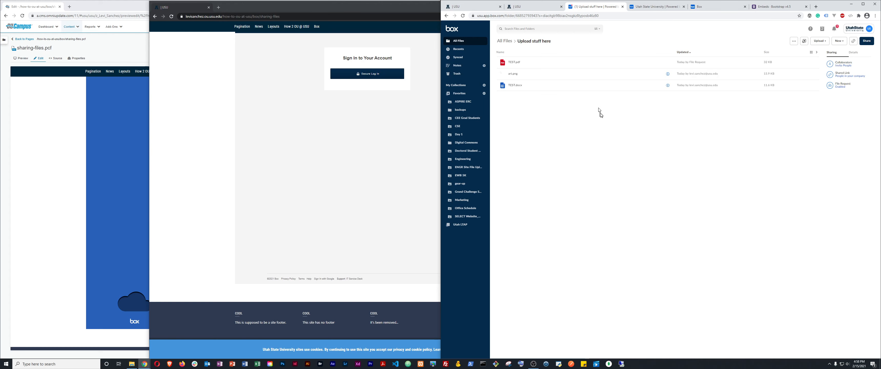
click(842, 87)
click(702, 137)
click(852, 78)
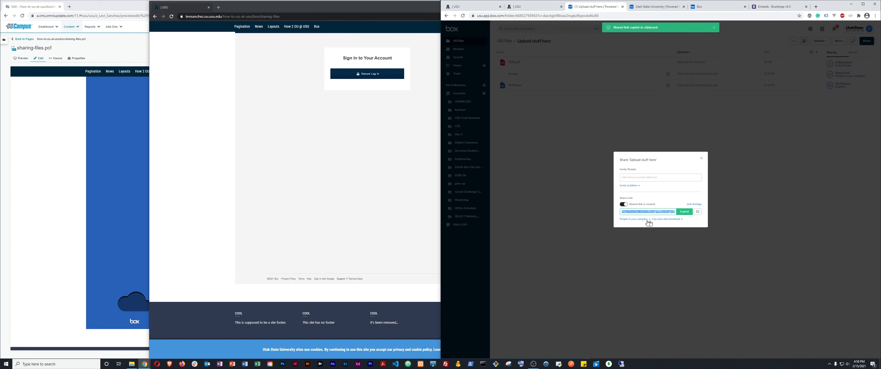
click(624, 220)
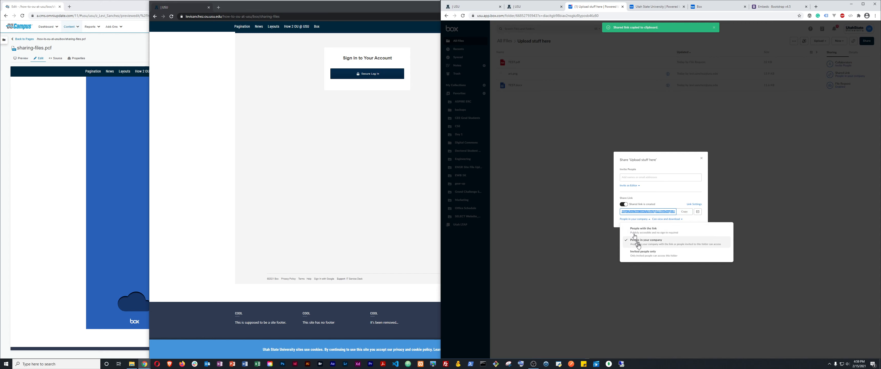
click(638, 232)
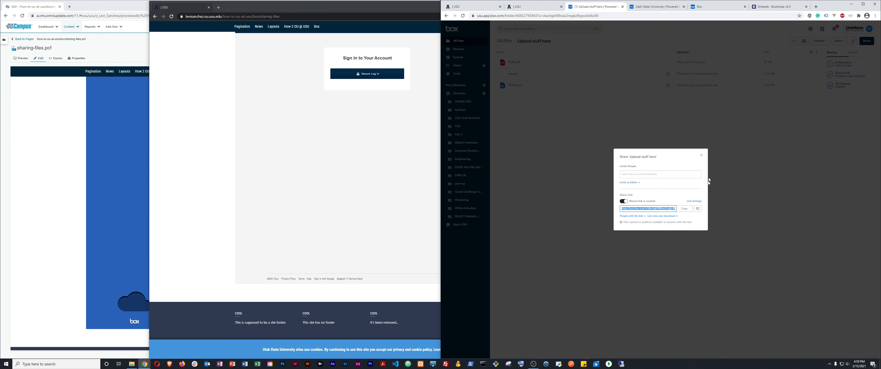
click(701, 157)
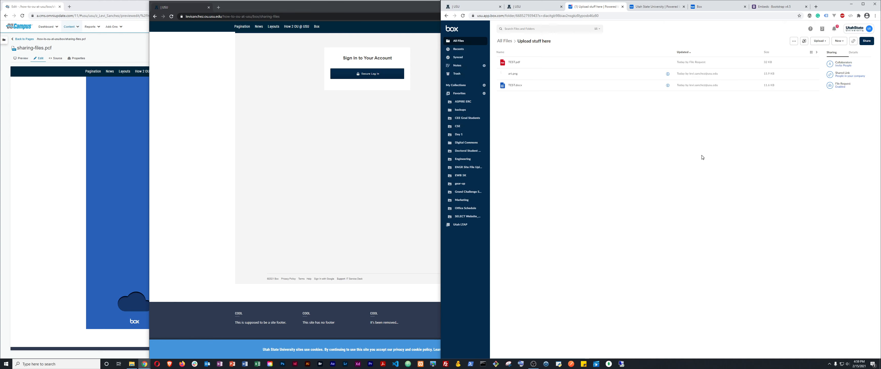
Step: Reload the live page in the incognito window and compare its embedded Box folder with the signed-in page and the folder in Box
click(520, 7)
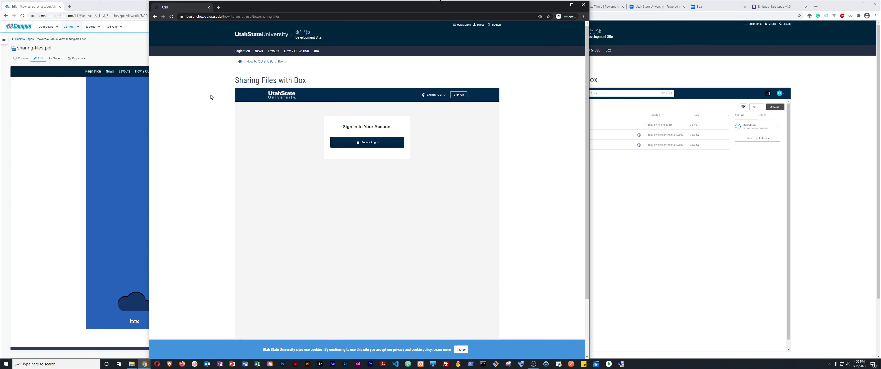
key(F5)
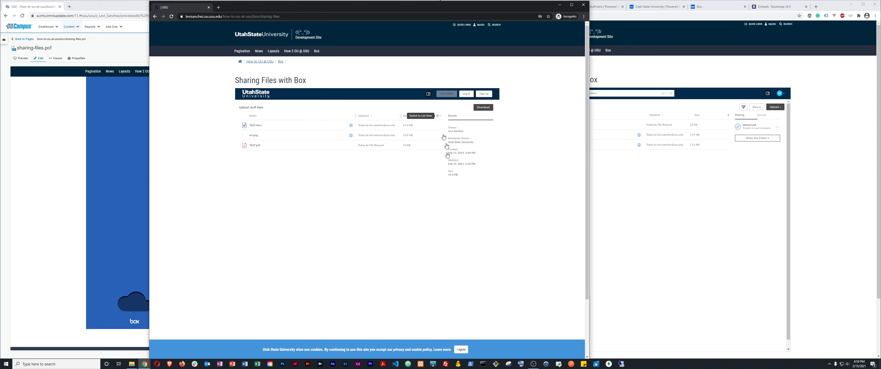
scroll(360, 198, down, 3)
scroll(360, 198, up, 3)
click(708, 206)
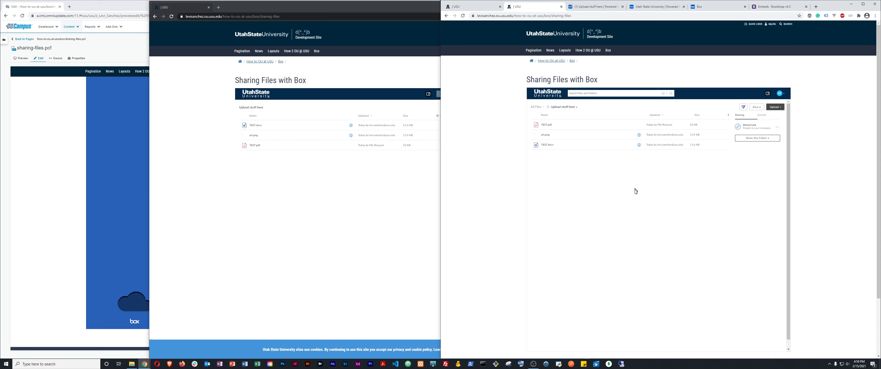
click(593, 11)
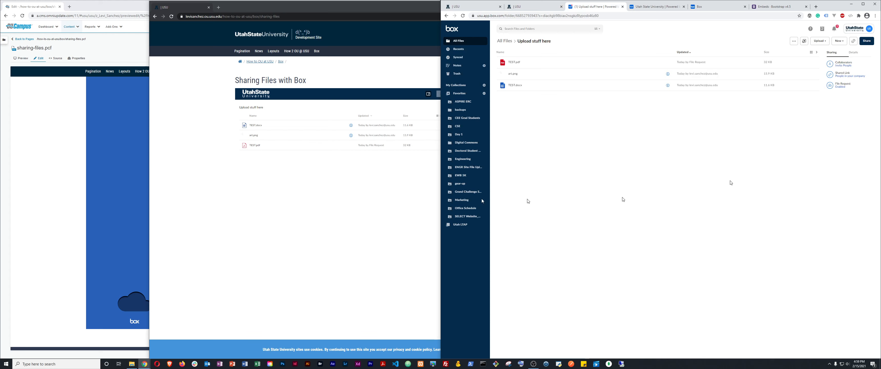
click(290, 191)
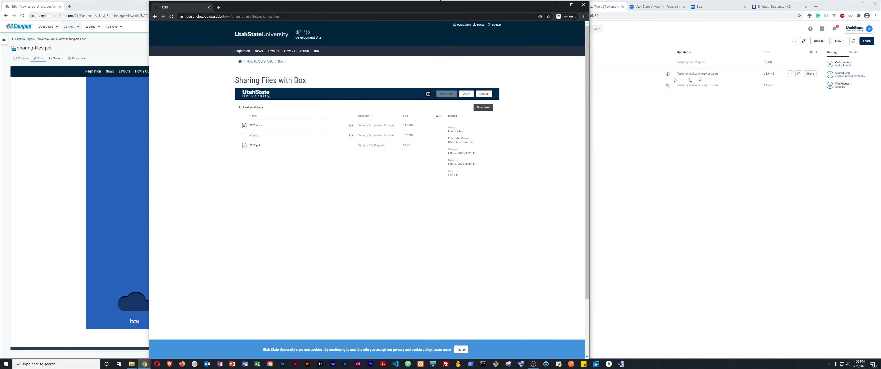
Step: Switch the Box folder's shared link access to "People in your company" and finally to "Invited people only", closing the sharing dialog
click(801, 78)
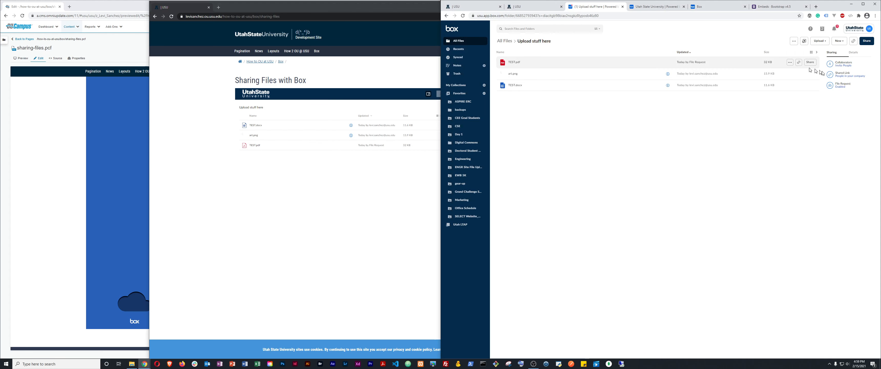
click(849, 76)
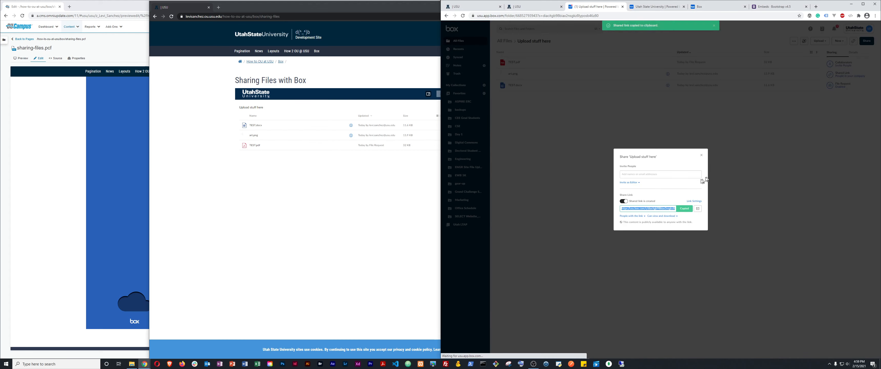
click(634, 217)
click(647, 238)
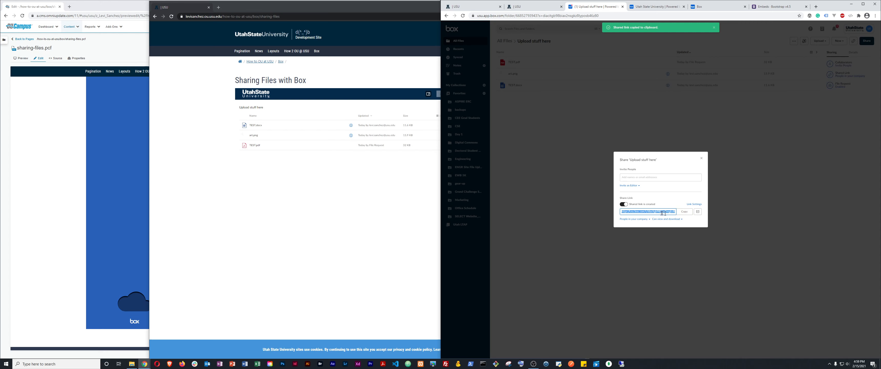
click(643, 223)
click(643, 220)
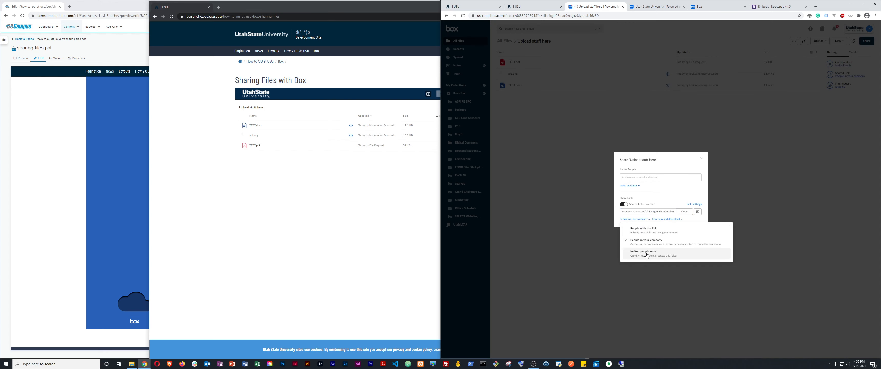
click(647, 254)
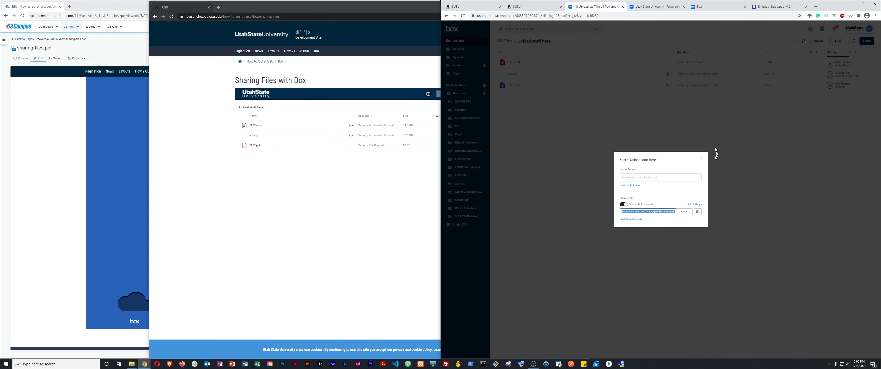
click(701, 158)
Step: Reload the sharing-files page in the incognito window, close that window, and reload the page in the signed-in browser
click(252, 210)
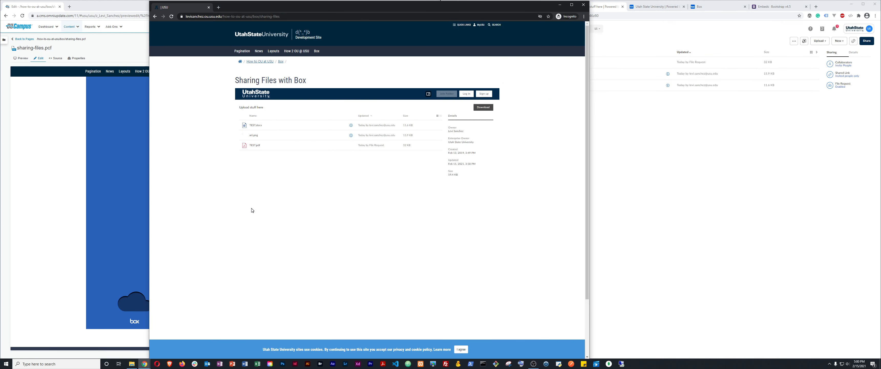
key(F5)
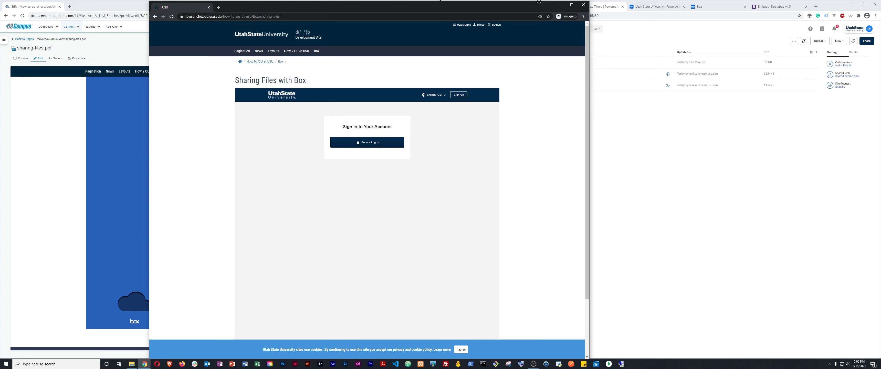
click(584, 5)
click(529, 7)
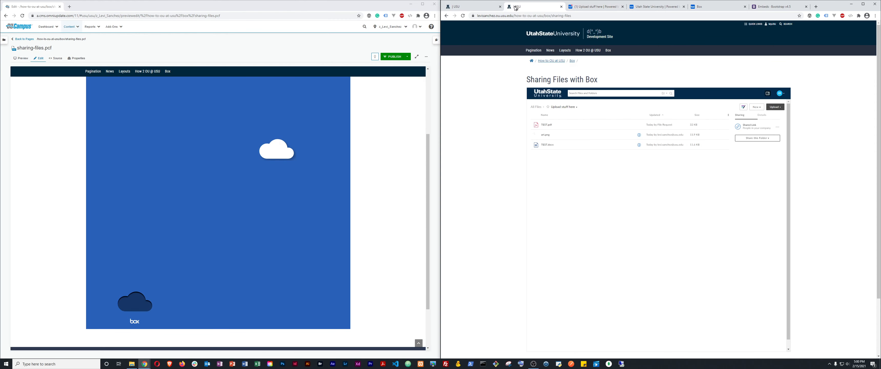
key(F5)
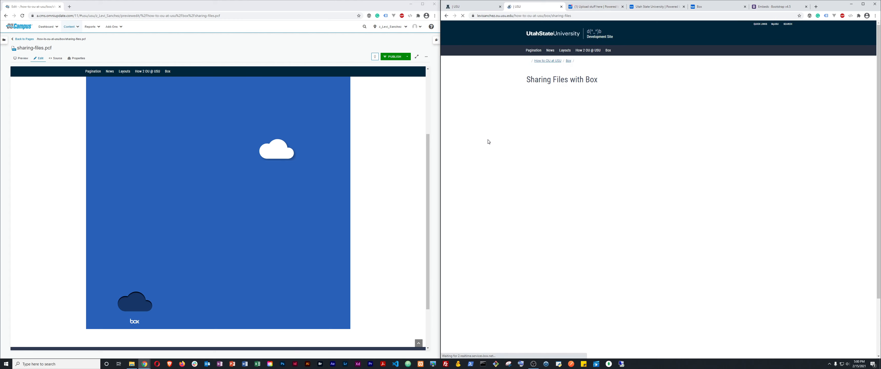